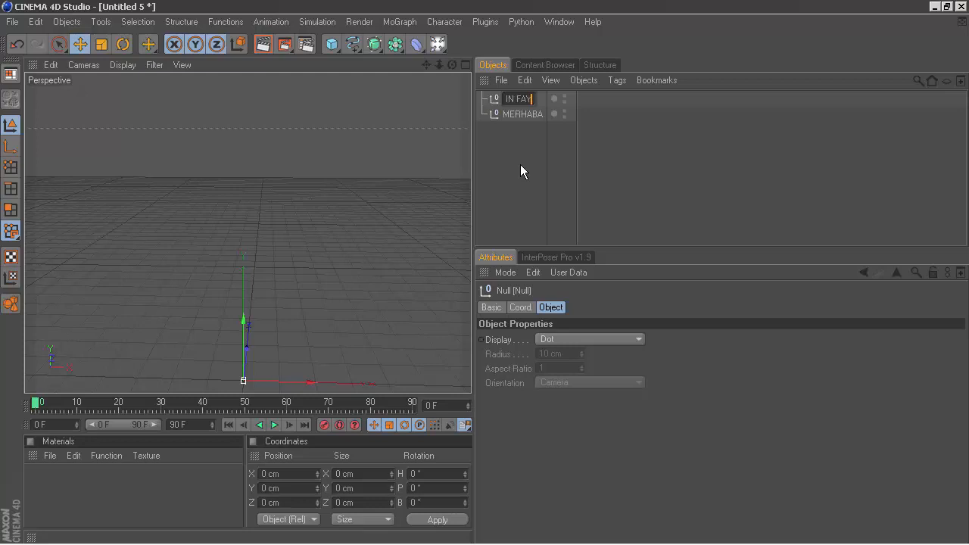
Name the upper null object "CINEMA ICIN FAYDALI POSER PRO ARACLARI ... VUCUD (BODY)".
text(POEF)
key(BackSpace)
key(BackSpace)
key(BackSpace)
key(BackSpace)
text(ACLAF)
text(I ....VUCUD(BODY))
key(Return)
click(604, 98)
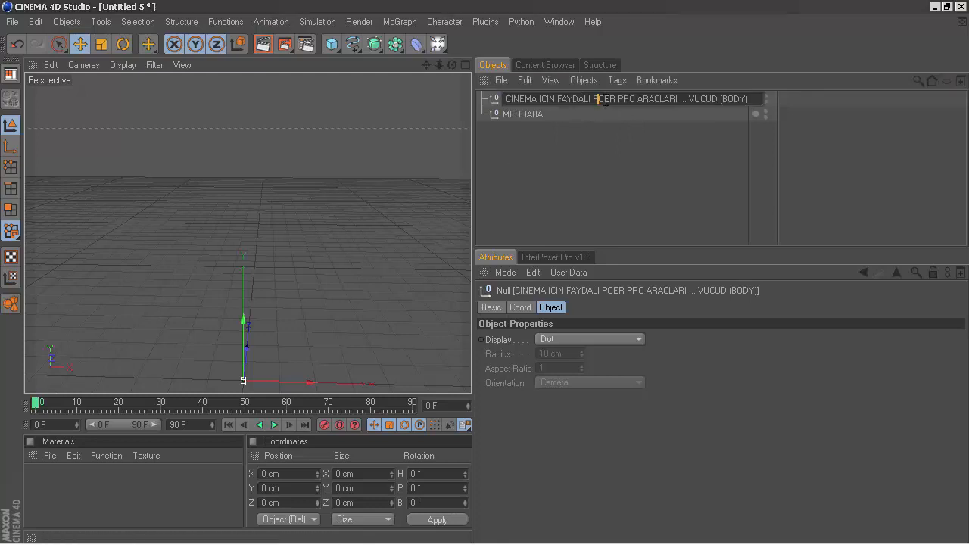
text(S)
key(Return)
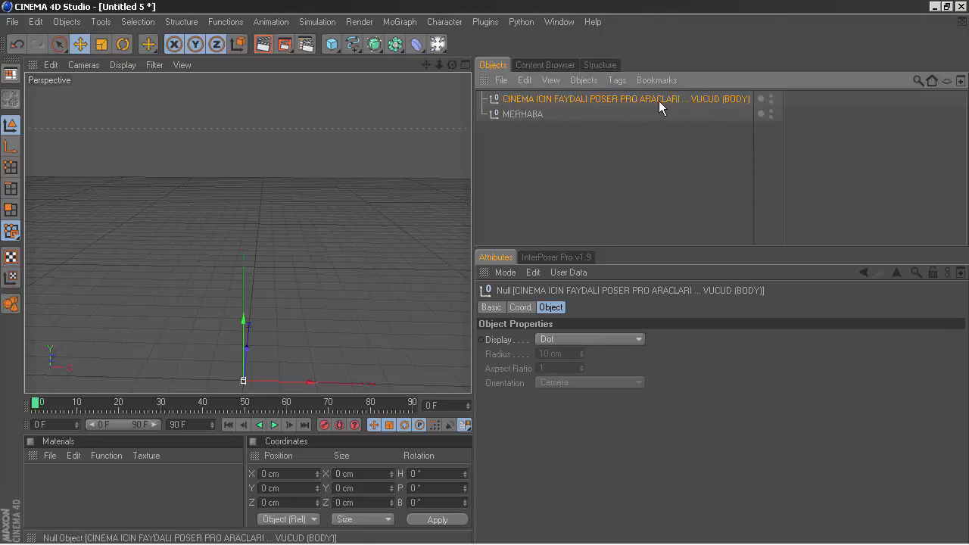
Add a null named "SIZ FARKLI MODELLER UZERINDE DENEMELER YAPARAK...MODELLERIN KARAKTERISTIK OZELLIKLERINI KESFEDEBILIRSINIZ..." and widen the object list to fit the name.
click(517, 140)
drag(338, 53, 385, 178)
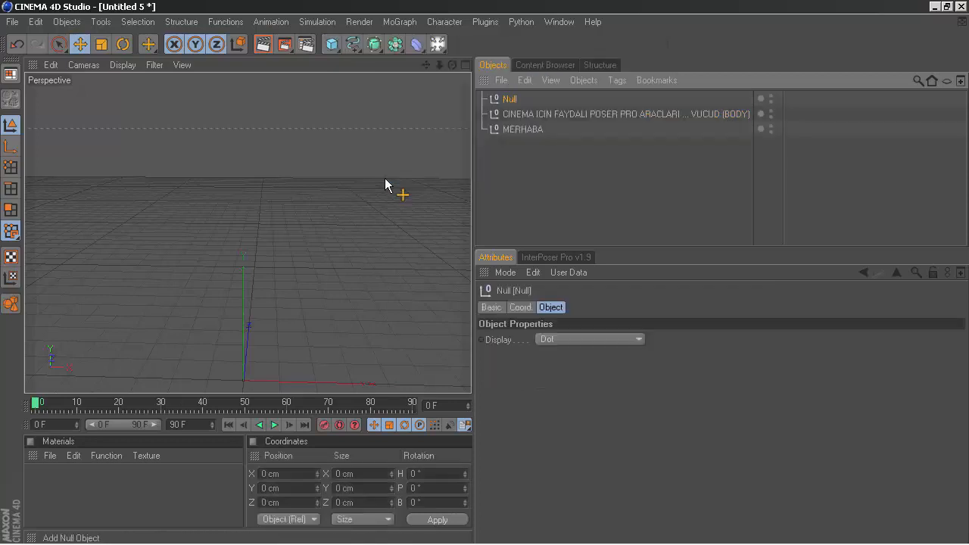
double_click(511, 100)
key(BackSpace)
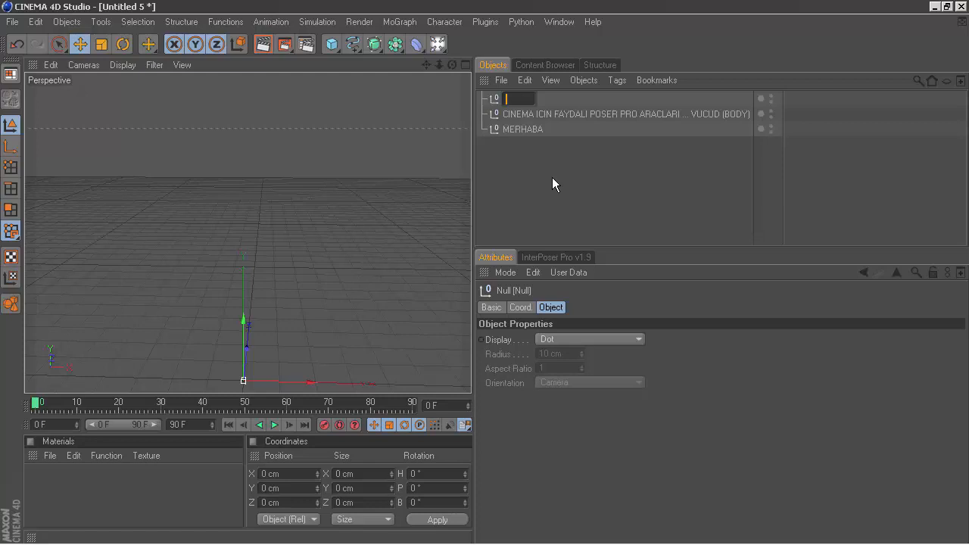
text(SIZ FARKLI MODELLERI UZERINDE DENEMELER YAPARAK)
text(TE)
key(BackSpace)
key(BackSpace)
text(KARAKTERIN K)
text(ARAKTER)
text(S)
text(TIK)
text( KESF)
text(EDERSINIZ..)
key(Return)
drag(472, 157, 407, 157)
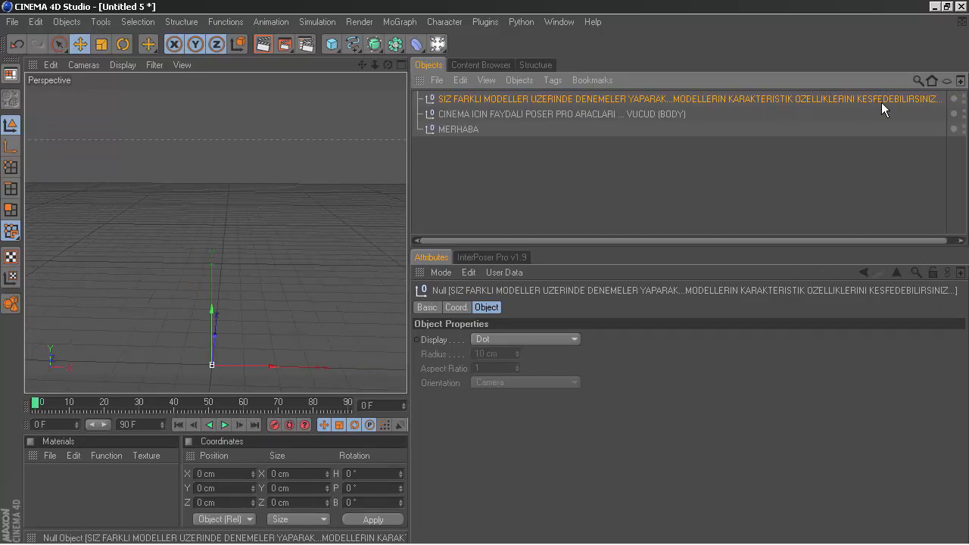
Add another null object named "BEN BIR MODEL SECIYORUM...".
drag(339, 52, 353, 164)
double_click(445, 98)
key(BackSpace)
text(BEN )
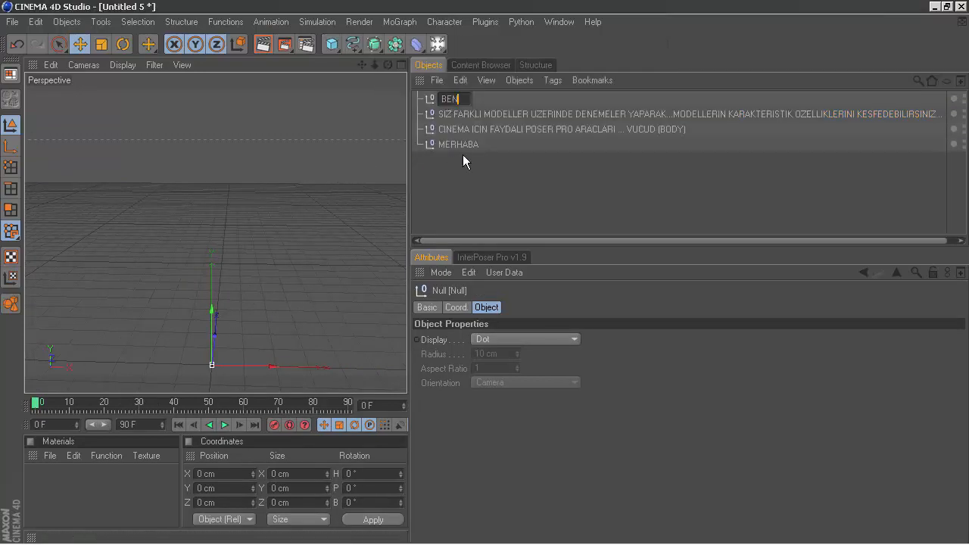
text(DERSI BITIRIYORU)
text(M..)
key(Return)
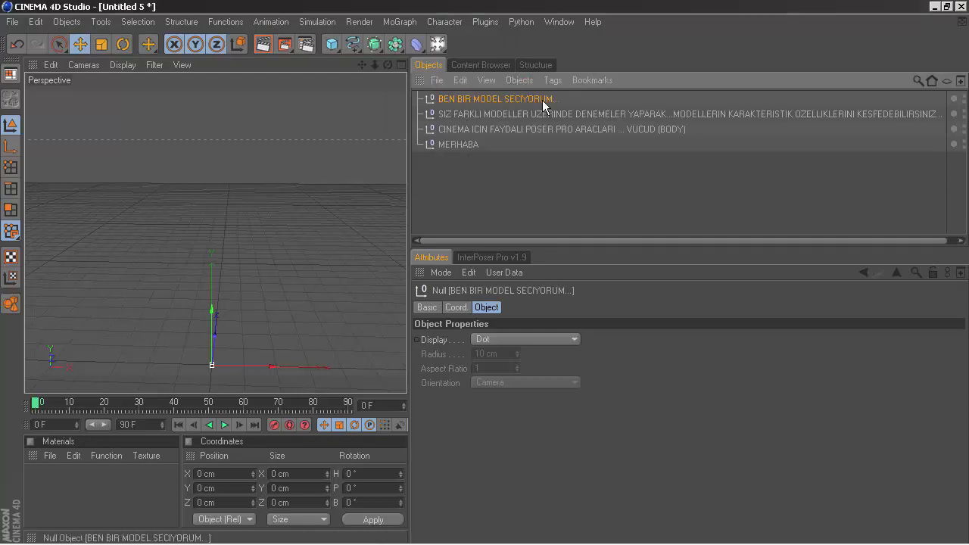
Delete all null objects from the scene and load the SimonG2 figure from the InterPoser Pro runtime library.
key(ctrl+a)
key(Delete)
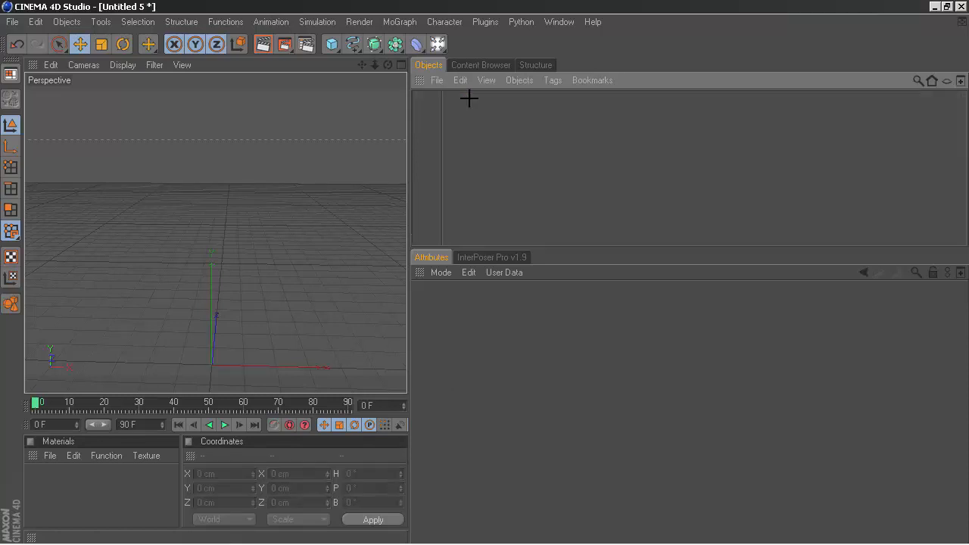
click(508, 257)
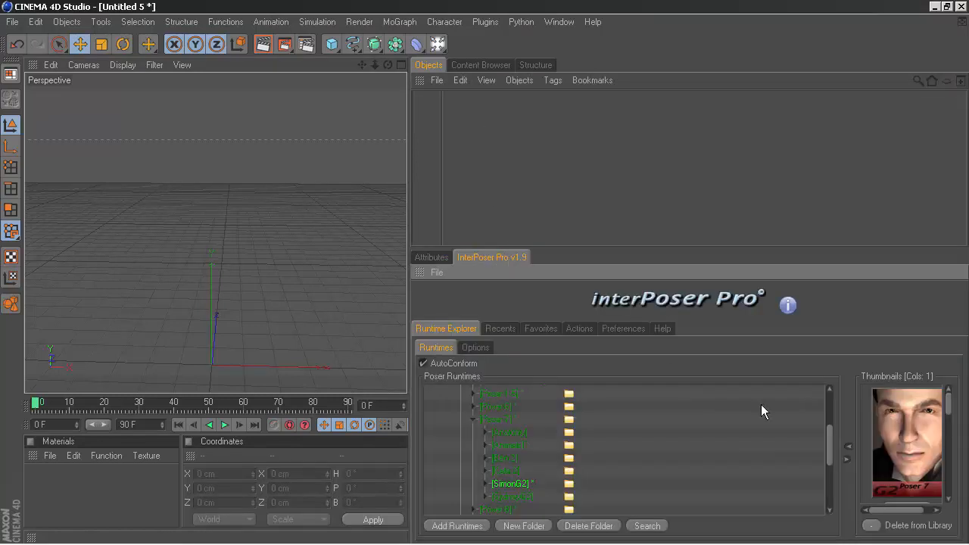
drag(829, 447, 828, 454)
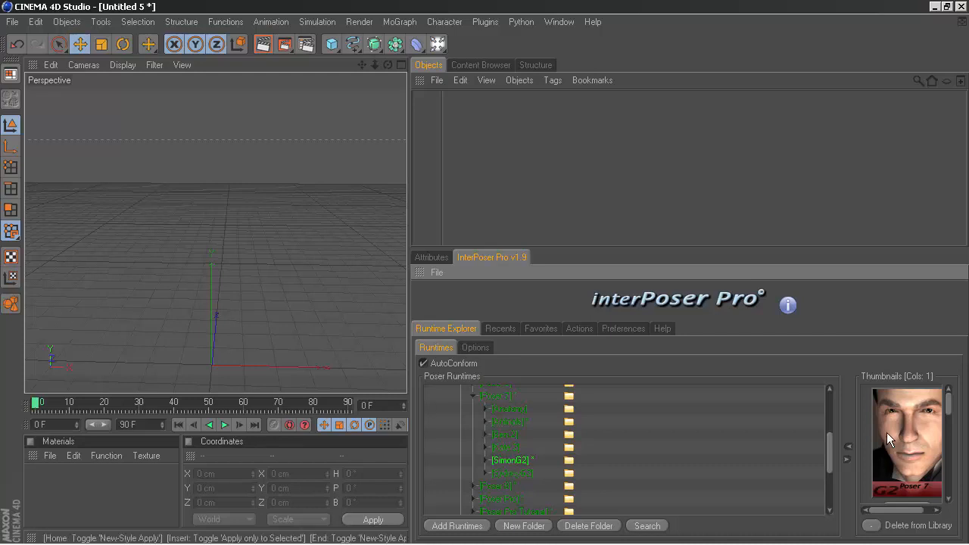
double_click(908, 445)
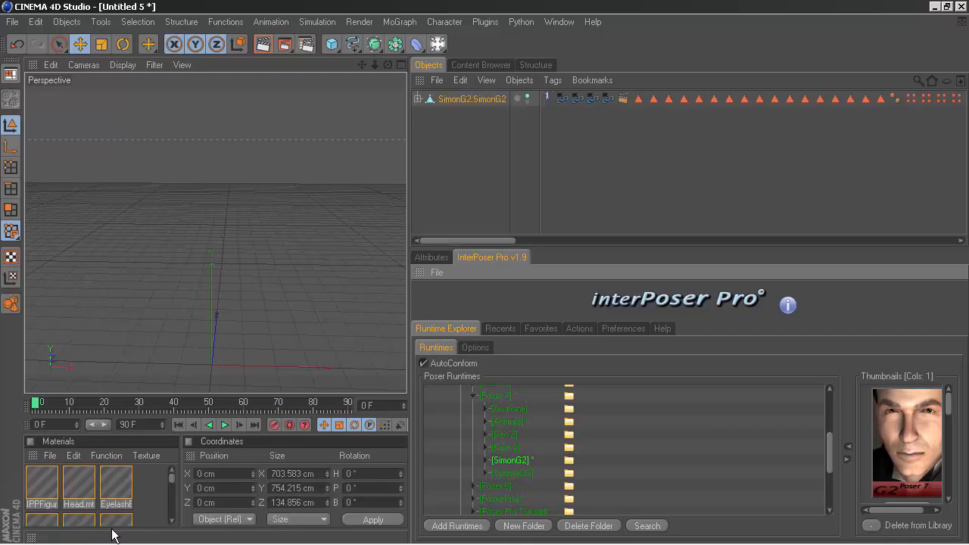
click(449, 179)
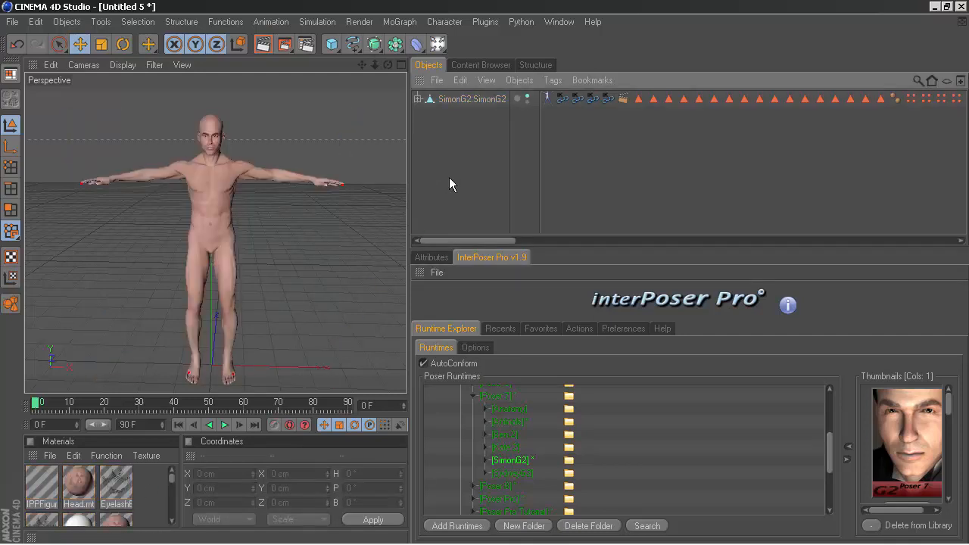
Switch the perspective view to shading with mesh lines and frame the SimonG2 figure's upper body.
mouse_move(388, 66)
mouse_down()
mouse_move(356, 68)
mouse_move(385, 79)
mouse_move(339, 67)
mouse_move(364, 67)
mouse_move(303, 69)
mouse_move(375, 63)
mouse_up()
click(445, 99)
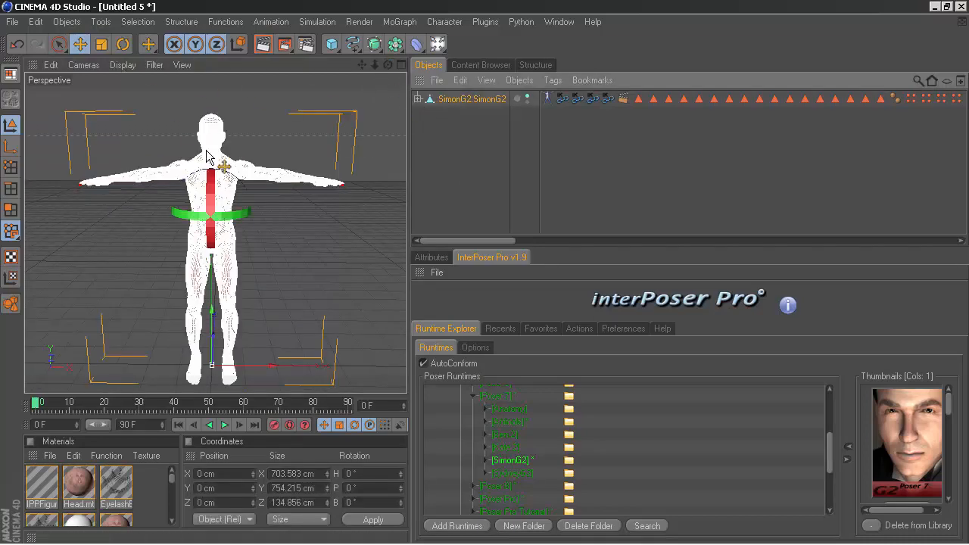
click(122, 66)
click(173, 144)
click(443, 176)
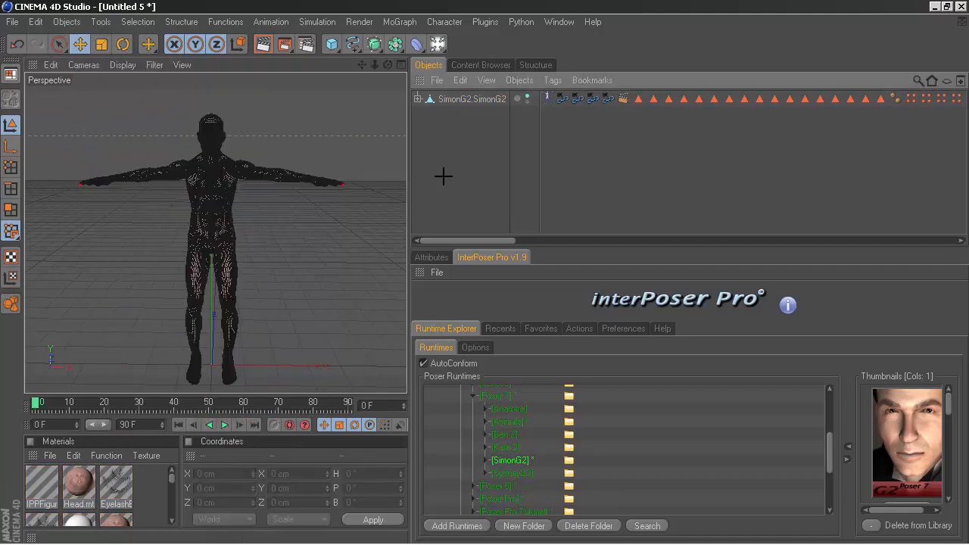
scroll(213, 143, up, 10)
mouse_move(362, 66)
mouse_down()
mouse_move(348, 257)
mouse_move(365, 252)
mouse_move(367, 195)
mouse_move(325, 70)
mouse_move(273, 69)
mouse_move(432, 71)
mouse_move(401, 67)
mouse_move(388, 47)
mouse_move(348, 75)
mouse_move(447, 73)
mouse_move(327, 70)
mouse_move(374, 64)
mouse_move(340, 58)
mouse_move(365, 169)
mouse_up()
Add a null named "IP UCU ... GORDUGUZ GIBI MESH(ORGU) YAPISI KAS SISTEMINE UYGUN OLUSTURULMUS..." above the figure.
double_click(446, 100)
text(IP U)
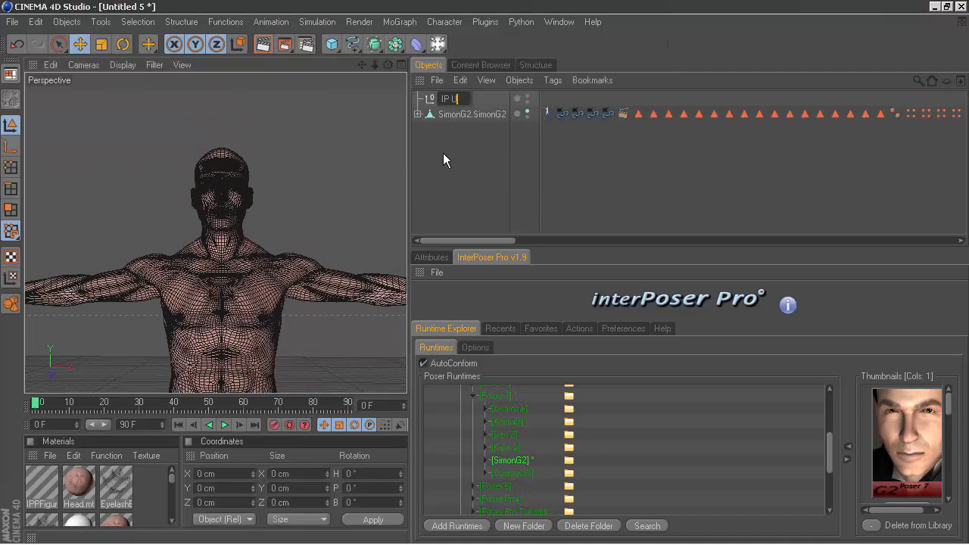
text(SER CATEGORY GIBI MESH GUJYA SI KAS AINE LUSTURULMUS...)
key(Return)
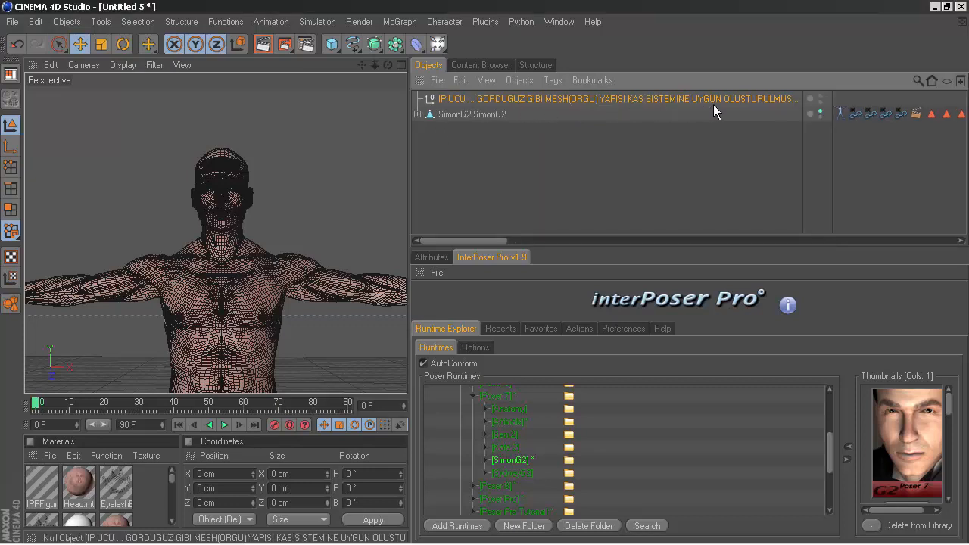
Add a second note null named "SIMDI MORPH ILE NASIL AYARLANMIS ... INCELEYELIM...".
drag(332, 43, 380, 175)
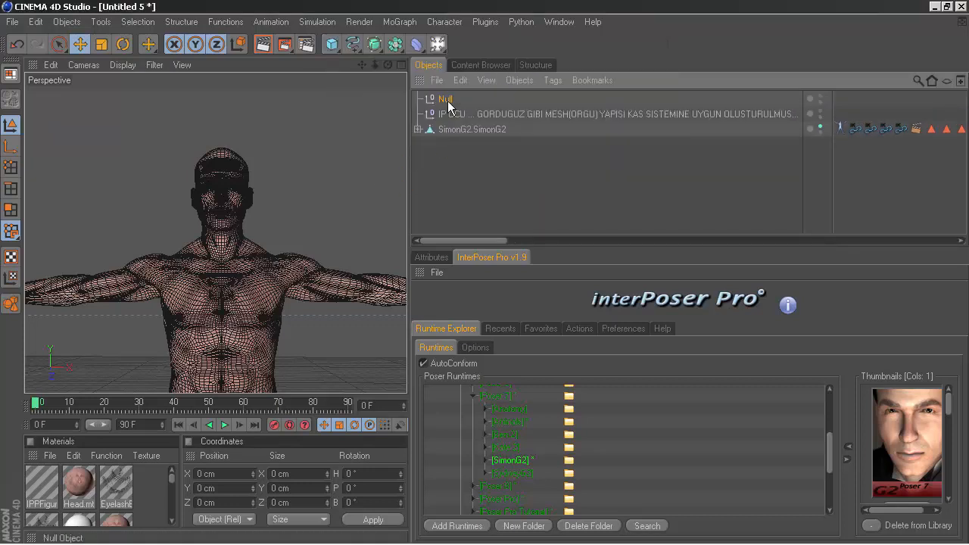
double_click(446, 100)
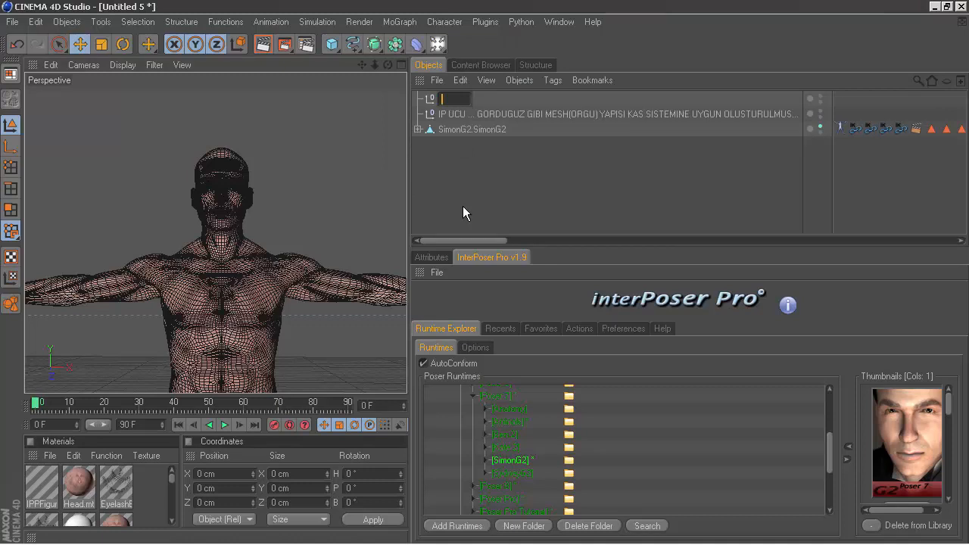
text(SIMDI MORPH ILA NASIL AYARLANMIS ... INCELEYELIM...)
key(Return)
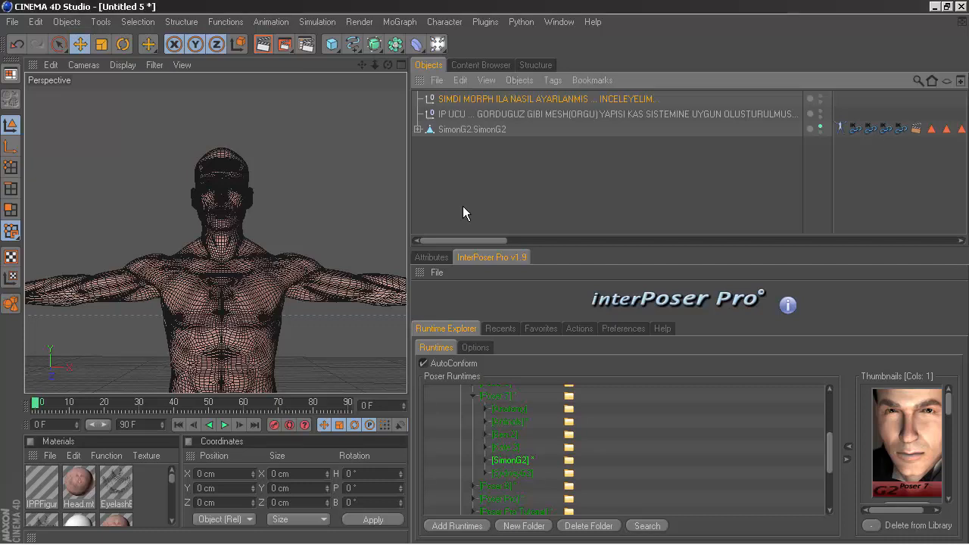
double_click(505, 101)
click(512, 100)
key(BackSpace)
text(E)
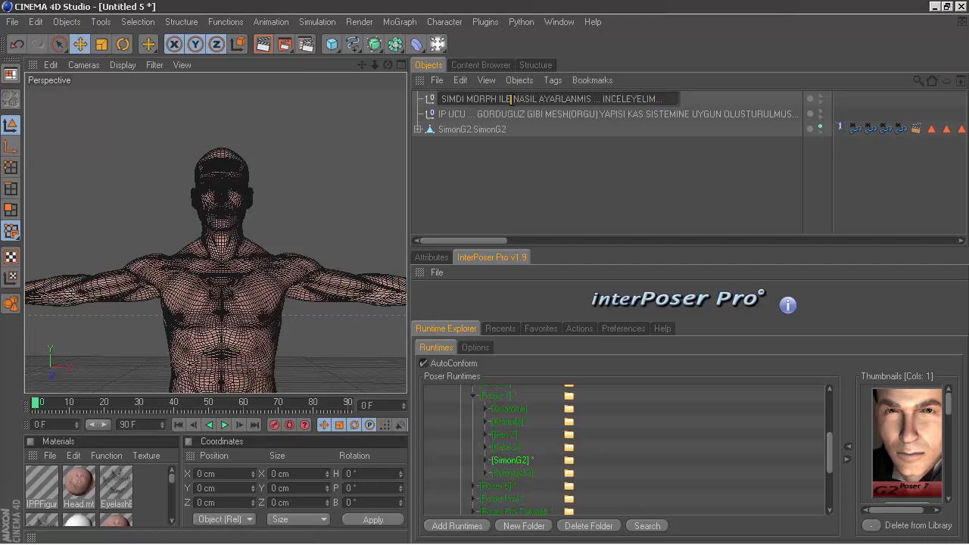
click(489, 151)
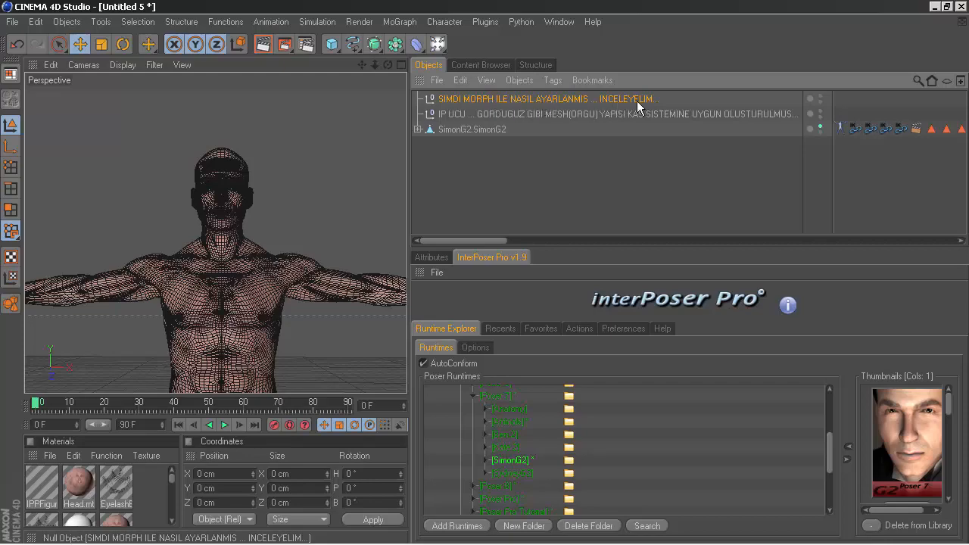
Delete both note nulls, leaving only the SimonG2 figure in the scene.
key(Delete)
click(570, 99)
key(Delete)
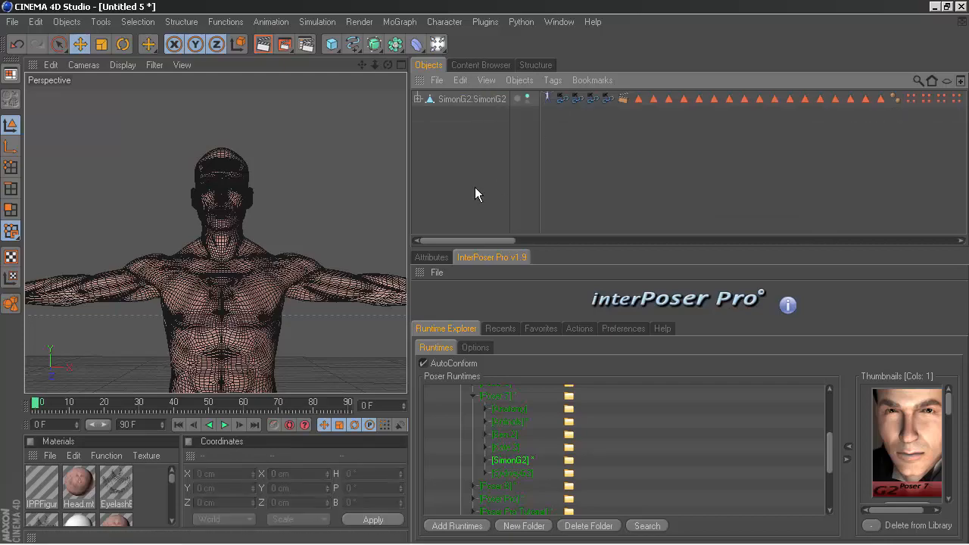
Examine the figure's mesh structure on the face, back, chest, abdomen and legs.
drag(388, 66, 394, 99)
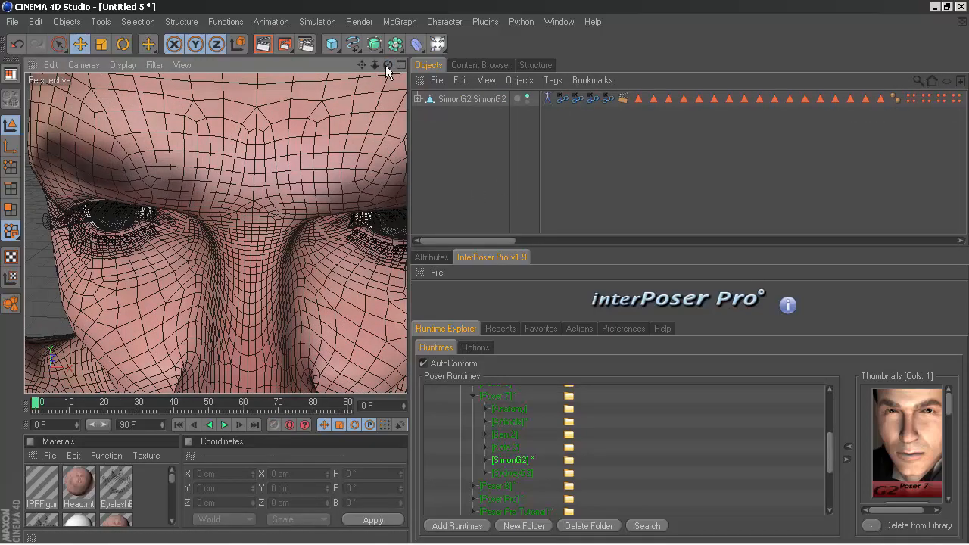
drag(385, 65, 323, 64)
drag(363, 66, 388, 67)
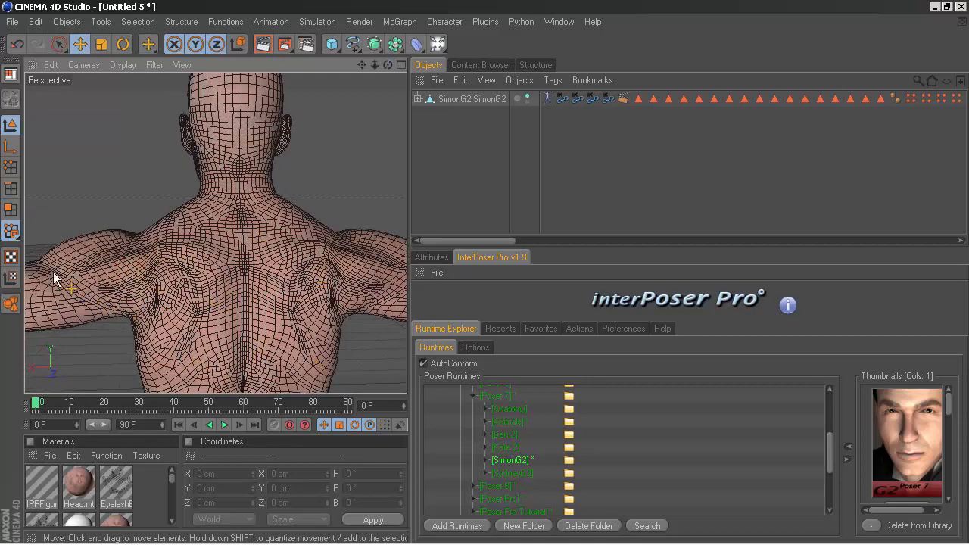
mouse_move(387, 65)
mouse_down()
mouse_move(398, 70)
mouse_move(388, 68)
mouse_up()
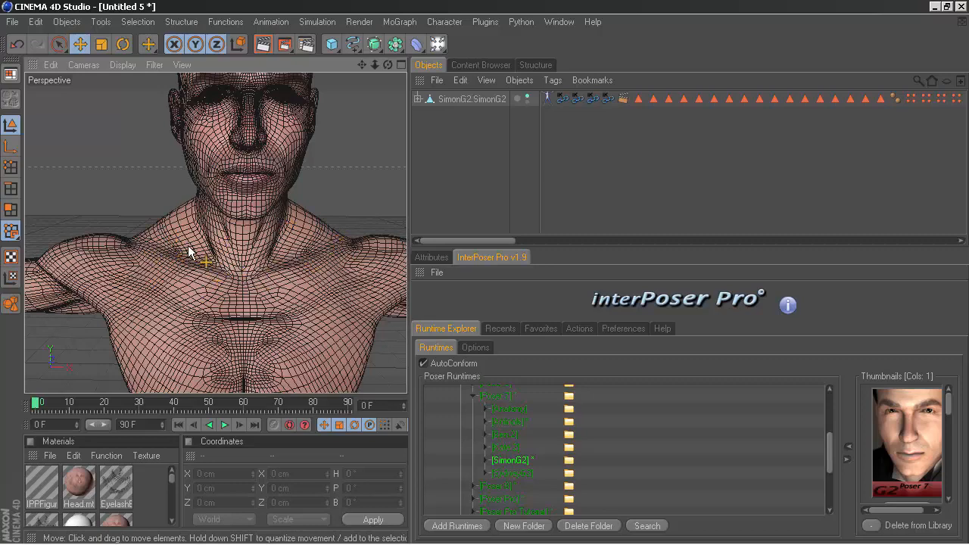
drag(362, 66, 357, 211)
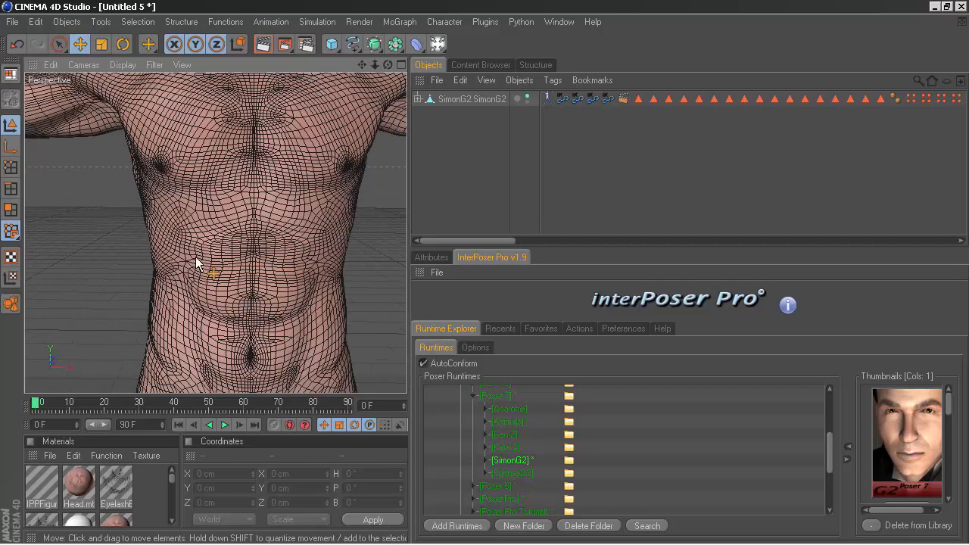
mouse_move(361, 65)
mouse_down()
mouse_move(322, 203)
mouse_move(378, 70)
mouse_move(352, 76)
mouse_up()
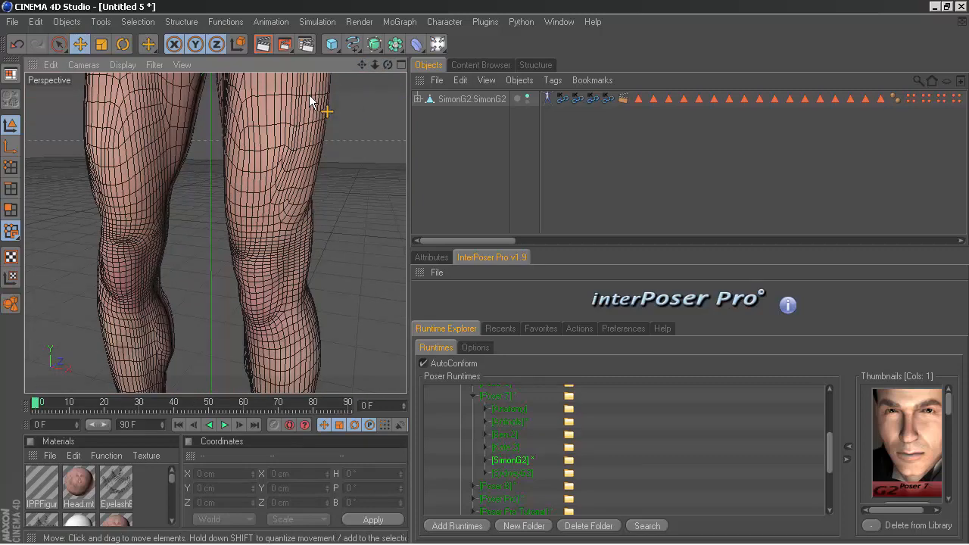
Add a null object named "TEXTURE KALDIRALIM ... DAHA NET INCELERIZ..." above the figure.
drag(333, 46, 371, 168)
double_click(445, 100)
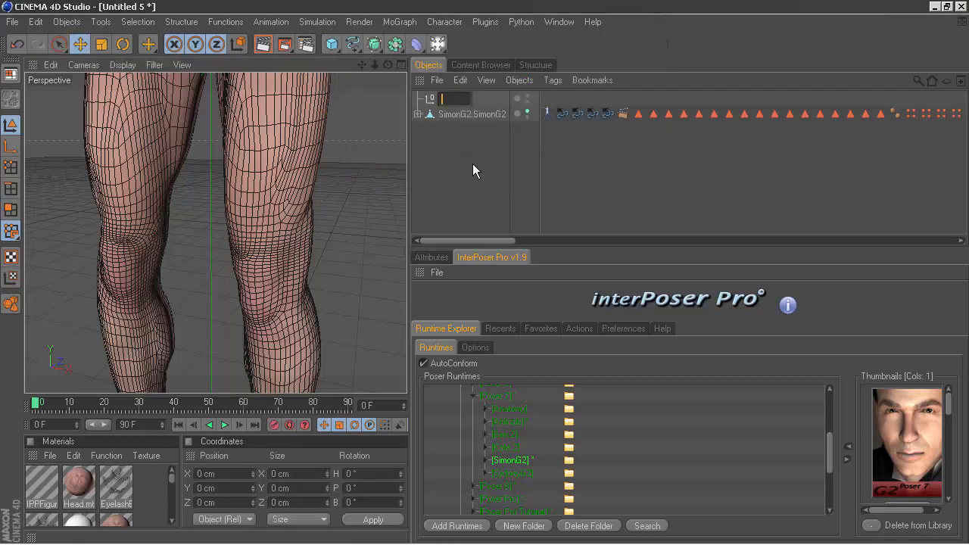
text(TEXTURE)
text( BALDIAR)
key(BackSpace)
key(BackSpace)
text(RALIM )
text(4.NET)
text( INCELERIZ.)
text(.)
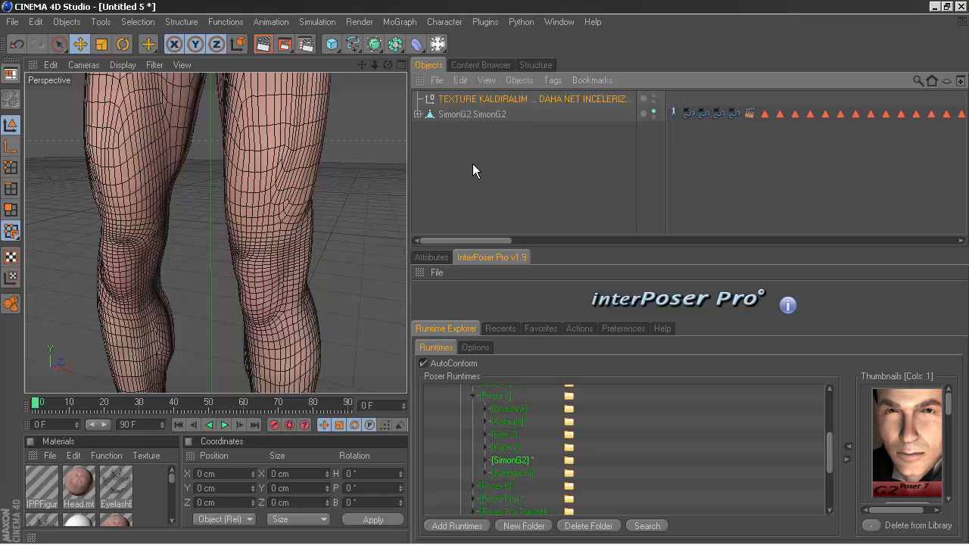
Delete all of the figure's materials from the scene and clear the selection.
drag(149, 478, 19, 530)
key(Delete)
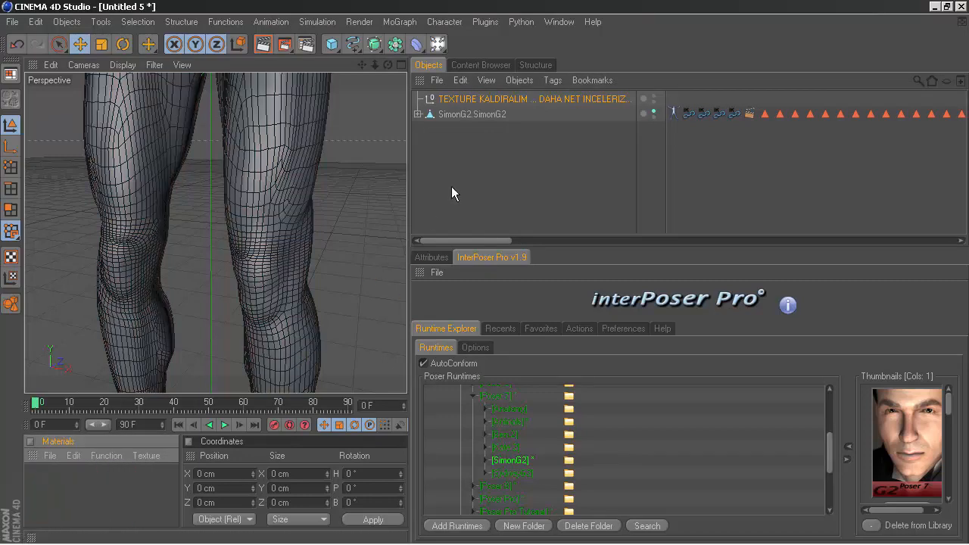
click(451, 186)
Examine the untextured figure's mesh flow around the torso, shoulder, arm, hand and legs.
drag(362, 65, 362, 228)
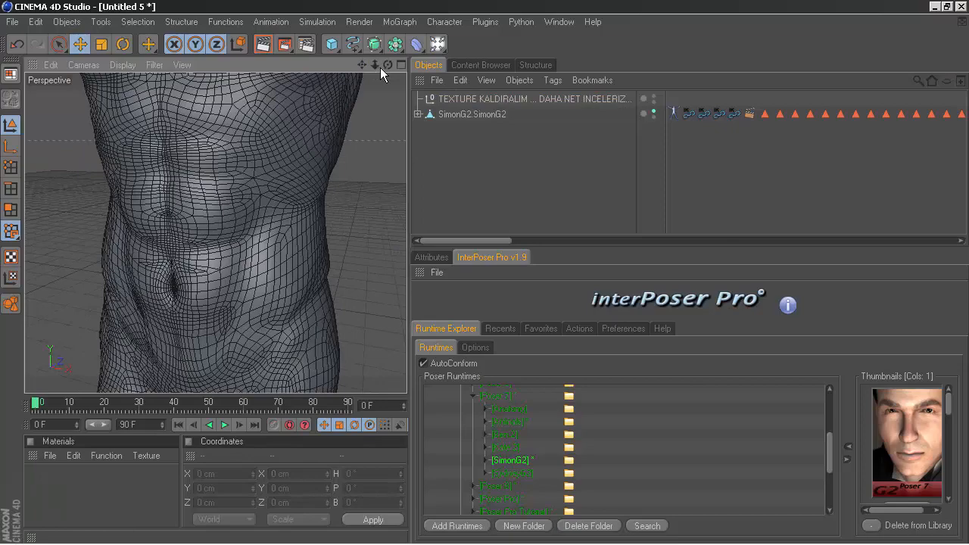
mouse_move(375, 65)
mouse_down()
mouse_move(280, 87)
mouse_move(362, 67)
mouse_move(387, 77)
mouse_up()
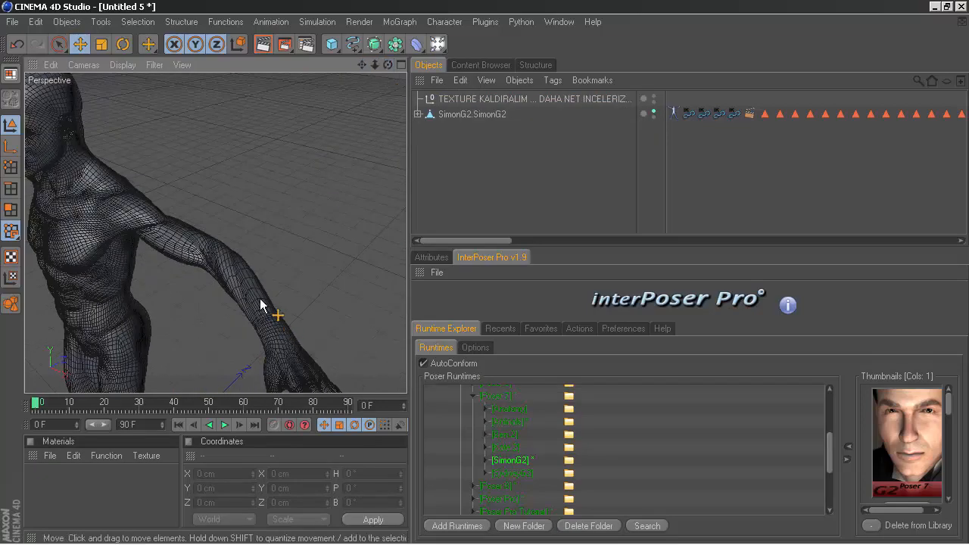
scroll(244, 277, up, 3)
scroll(244, 277, down, 1)
drag(362, 66, 378, 63)
drag(375, 65, 292, 72)
drag(388, 65, 265, 239)
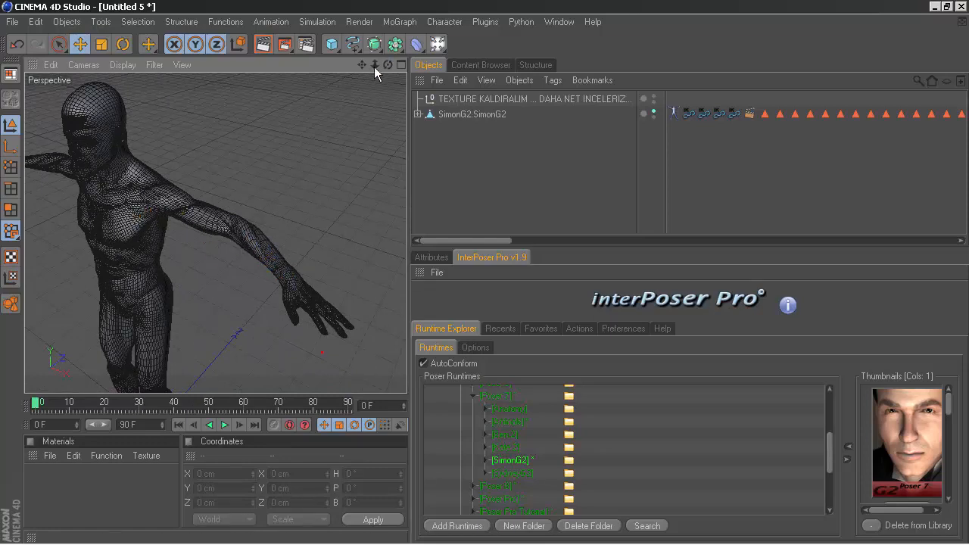
drag(388, 66, 427, 3)
drag(388, 65, 332, 68)
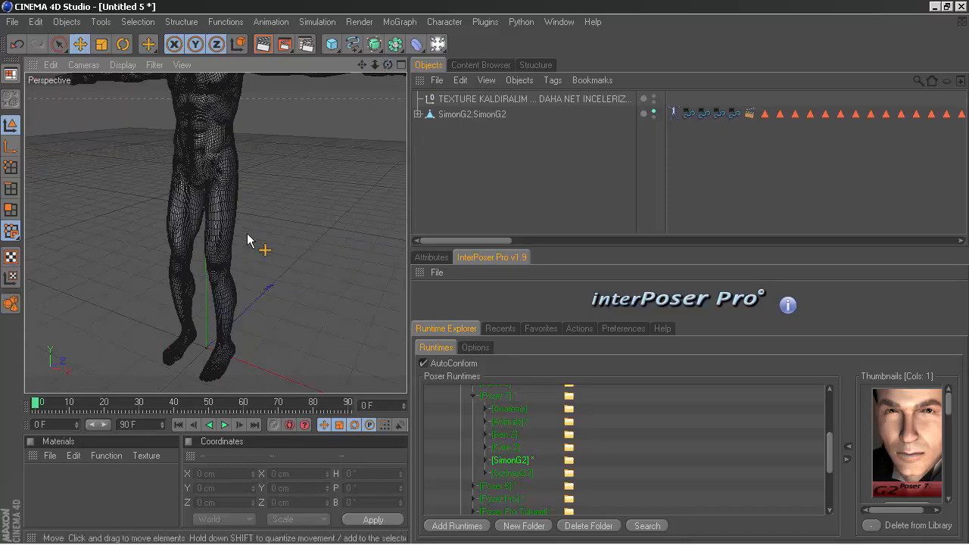
scroll(221, 239, up, 5)
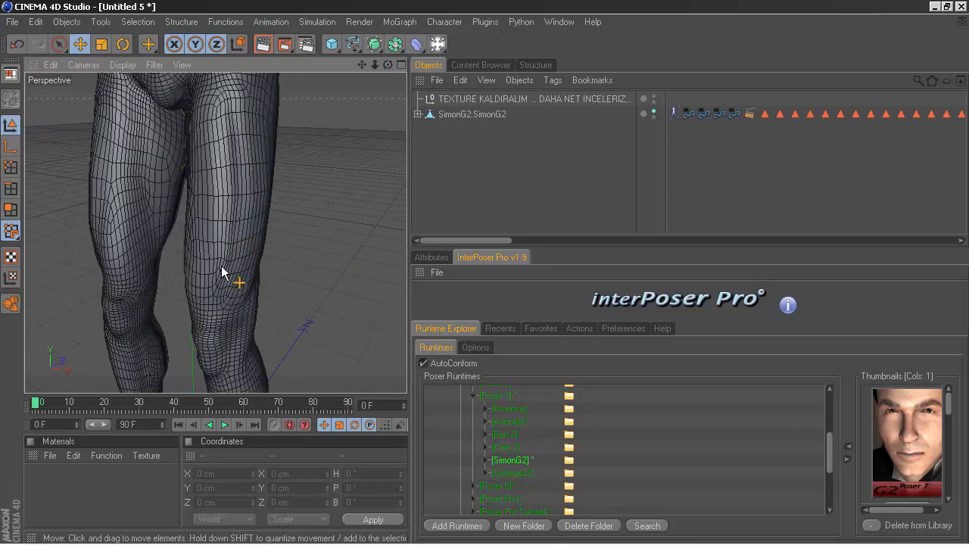
Examine the untextured figure's mesh flow on the thighs and knees, back of the legs, back, side and chest.
drag(389, 65, 96, 277)
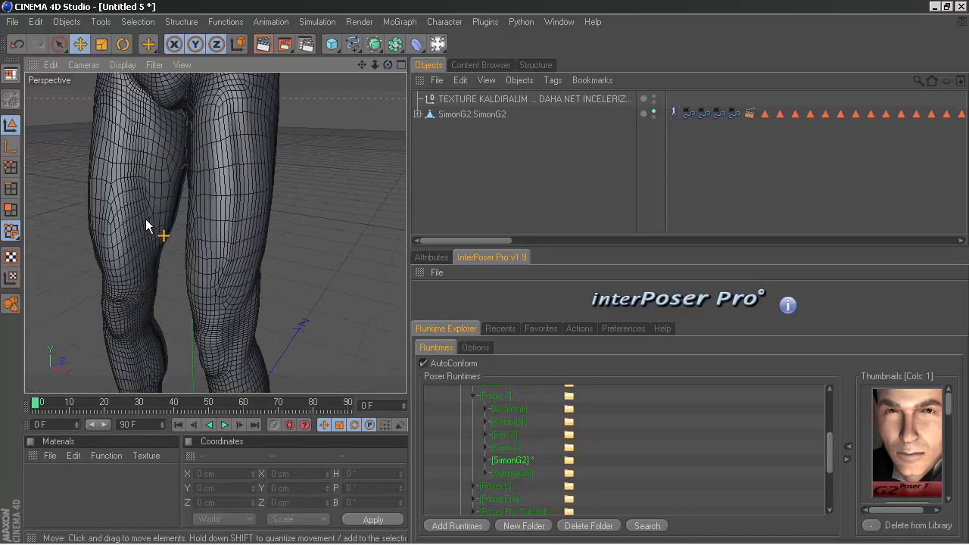
drag(388, 65, 265, 44)
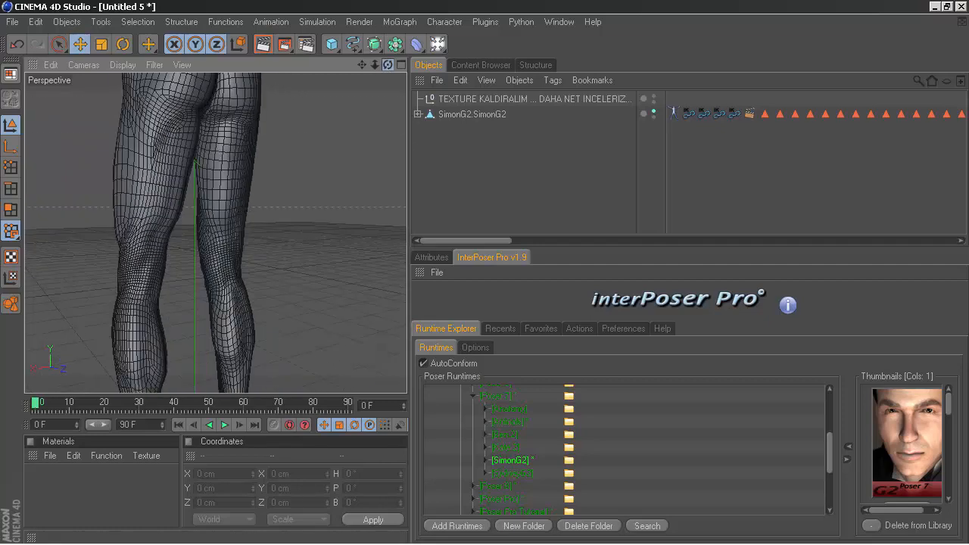
drag(387, 65, 354, 69)
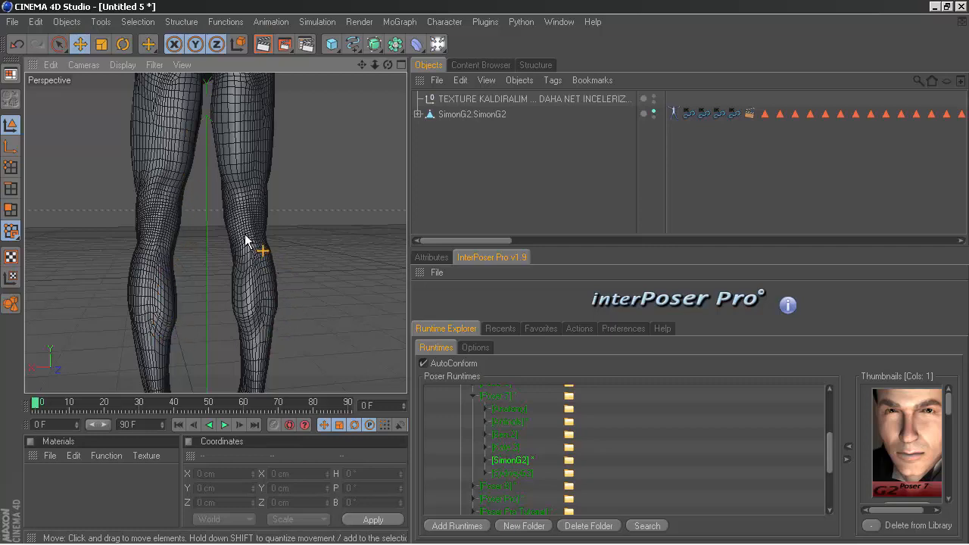
drag(362, 66, 471, 57)
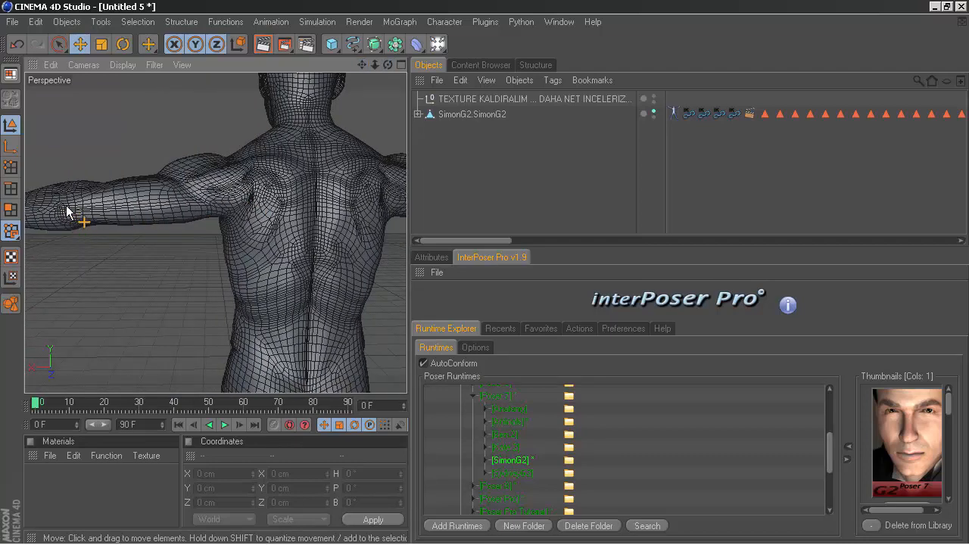
drag(362, 65, 277, 271)
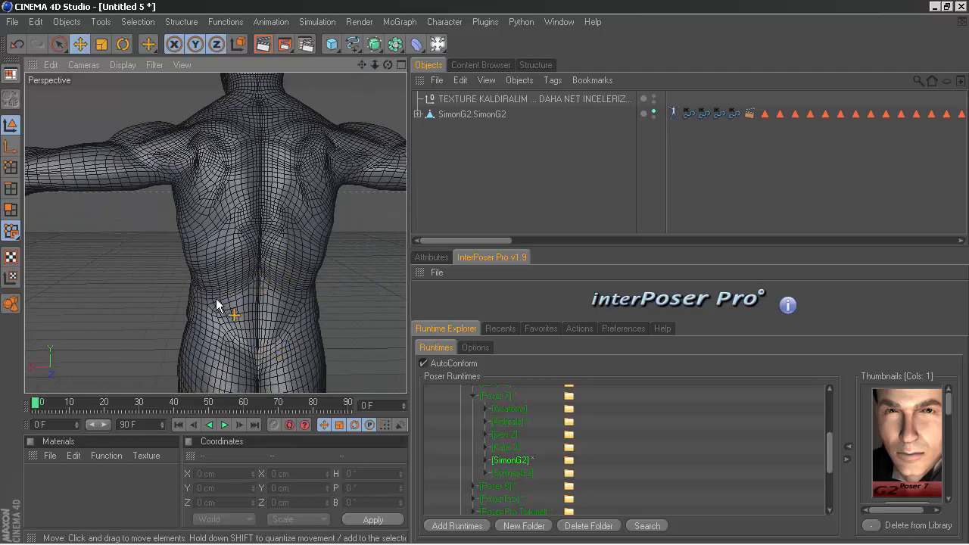
drag(388, 65, 492, 73)
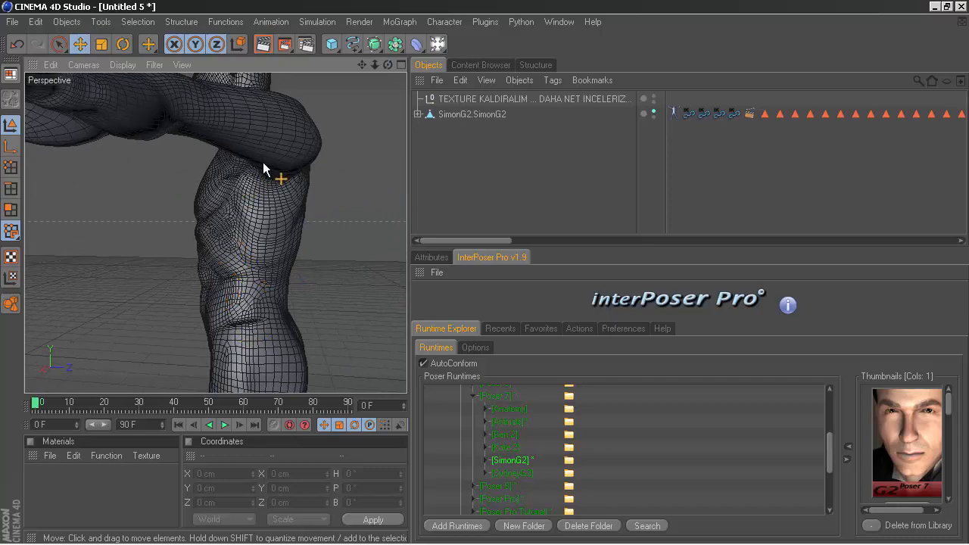
drag(387, 65, 458, 47)
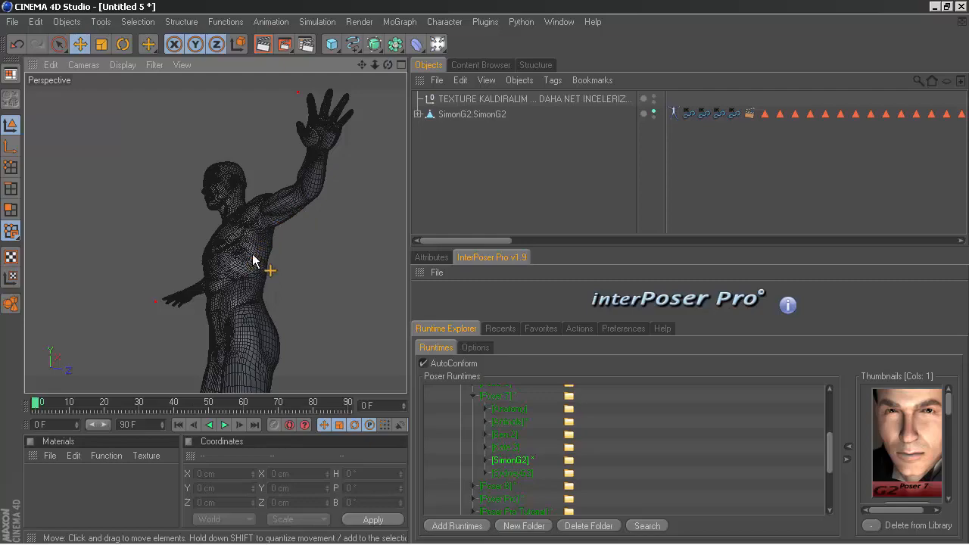
drag(388, 67, 477, 67)
drag(358, 64, 409, 124)
Delete the null object "TEXTURE KALDIRALIM ... DAHA NET INCELERIZ..." and display the figure shaded without wireframe lines.
click(464, 112)
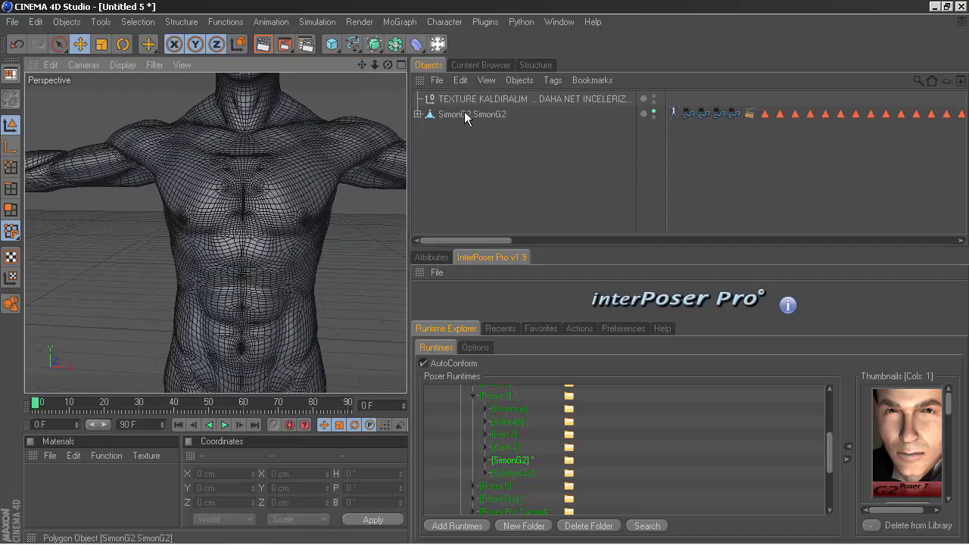
key(o)
click(436, 209)
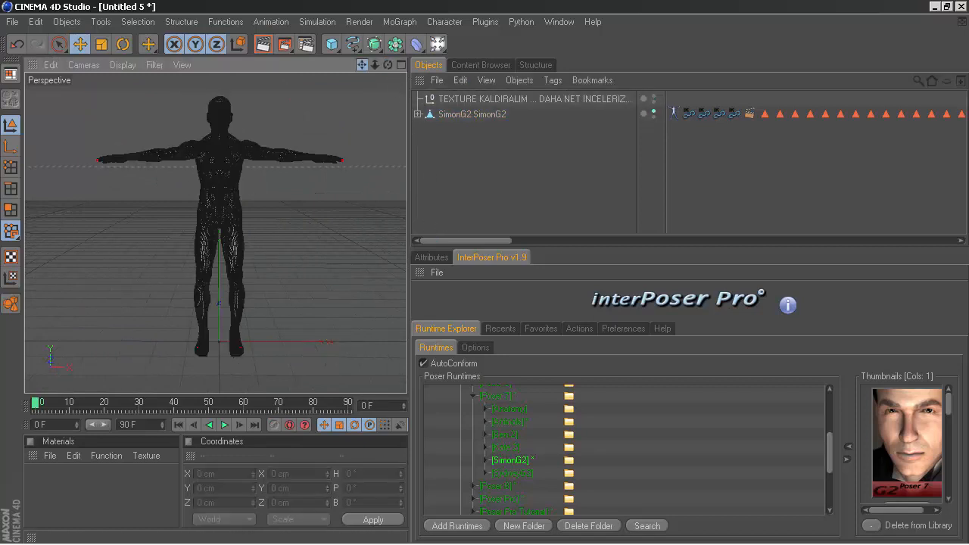
drag(361, 65, 368, 90)
click(452, 100)
key(Delete)
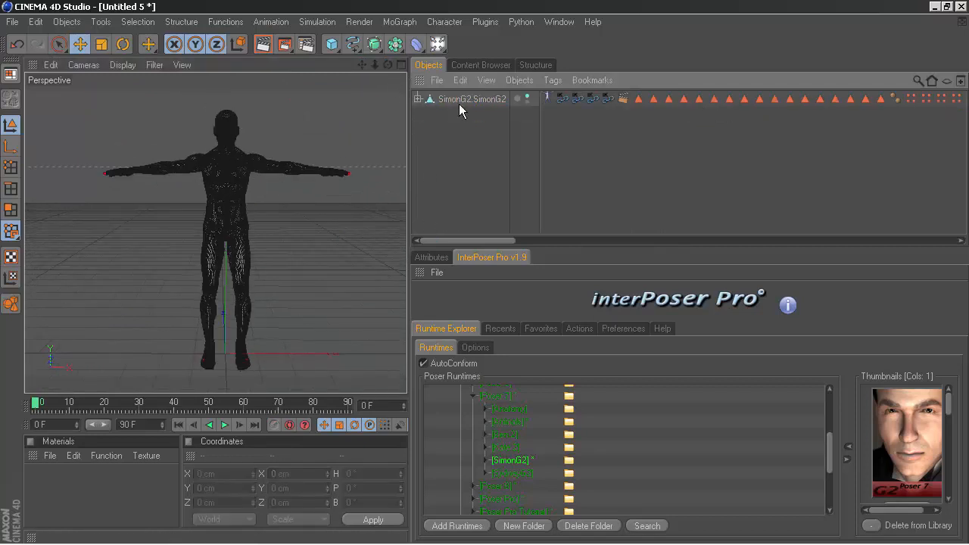
click(113, 66)
click(148, 119)
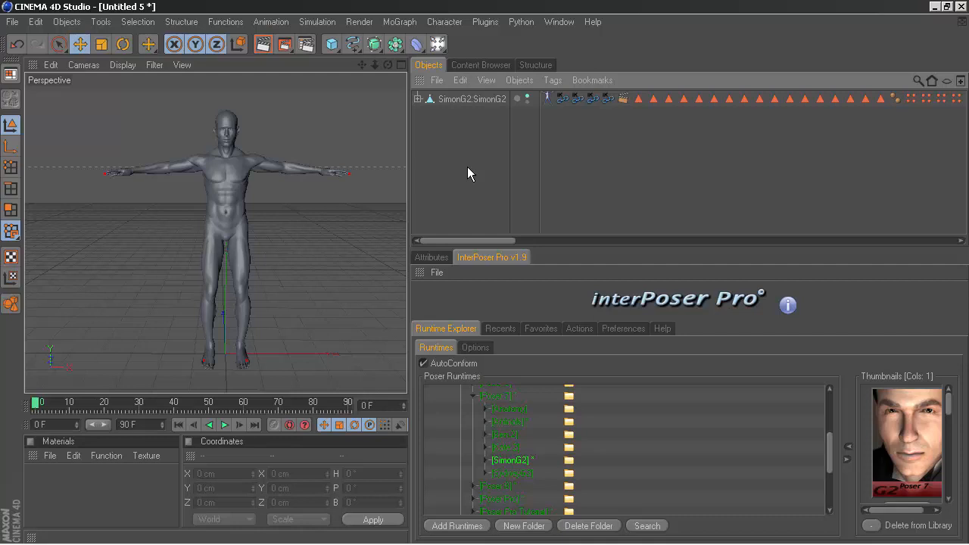
Open the attributes of SimonG2's InterPoserPro figure tag and look through its list of body-part dials.
click(546, 99)
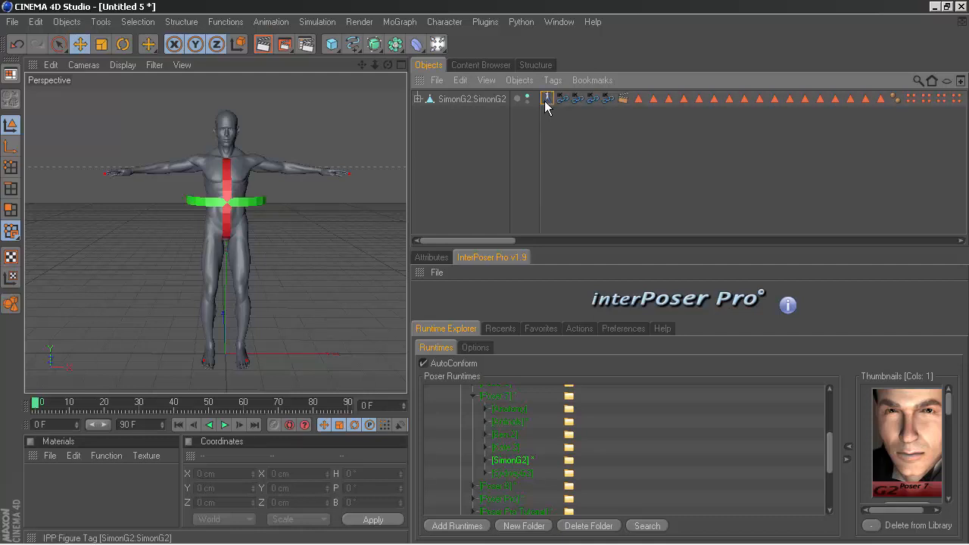
click(430, 257)
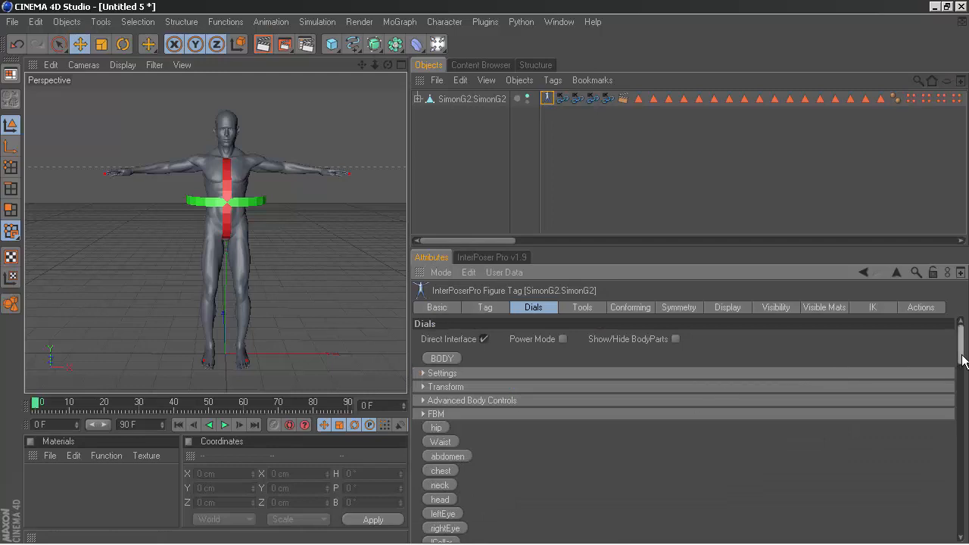
drag(960, 354, 961, 367)
scroll(779, 455, down, 3)
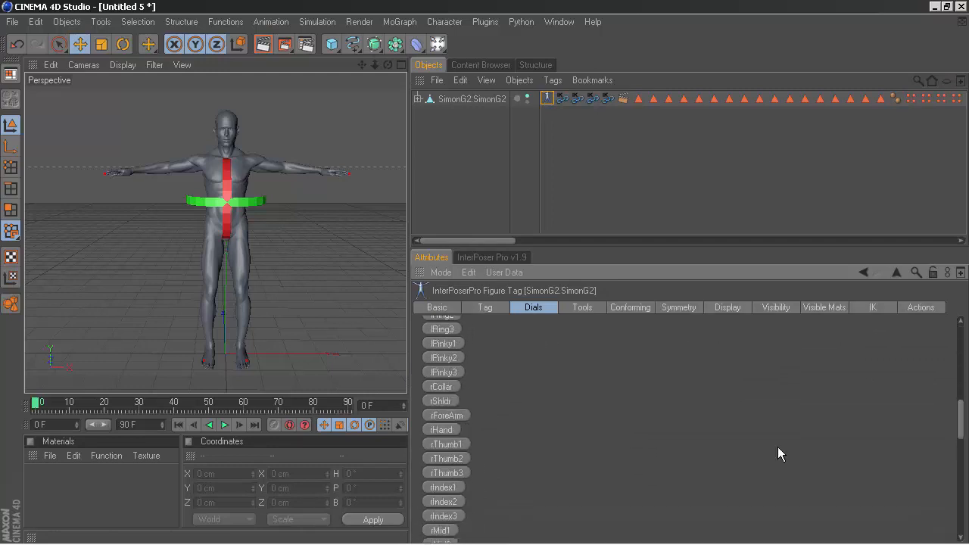
drag(961, 422, 967, 347)
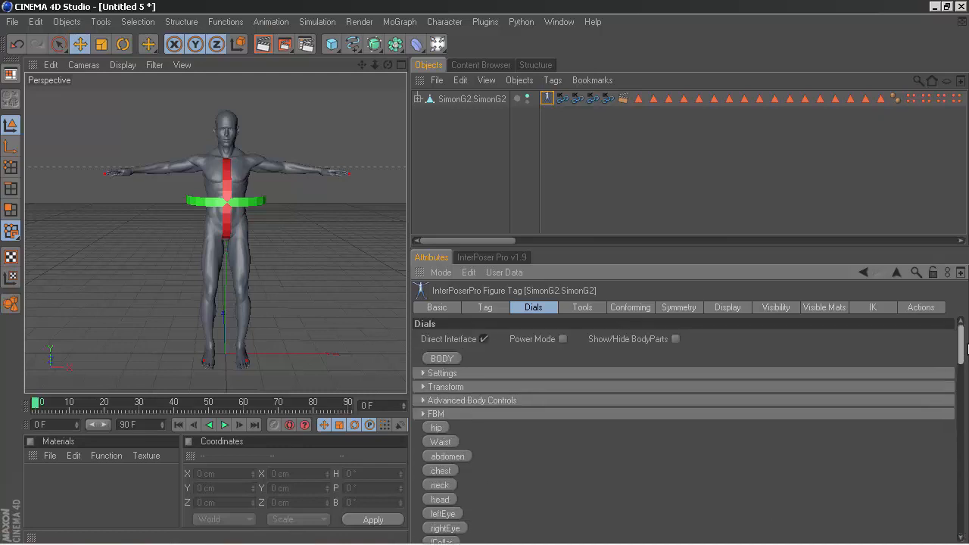
Examine the Settings and Transform groups of the figure's BODY dials.
click(452, 360)
click(447, 361)
click(425, 374)
click(423, 373)
click(443, 387)
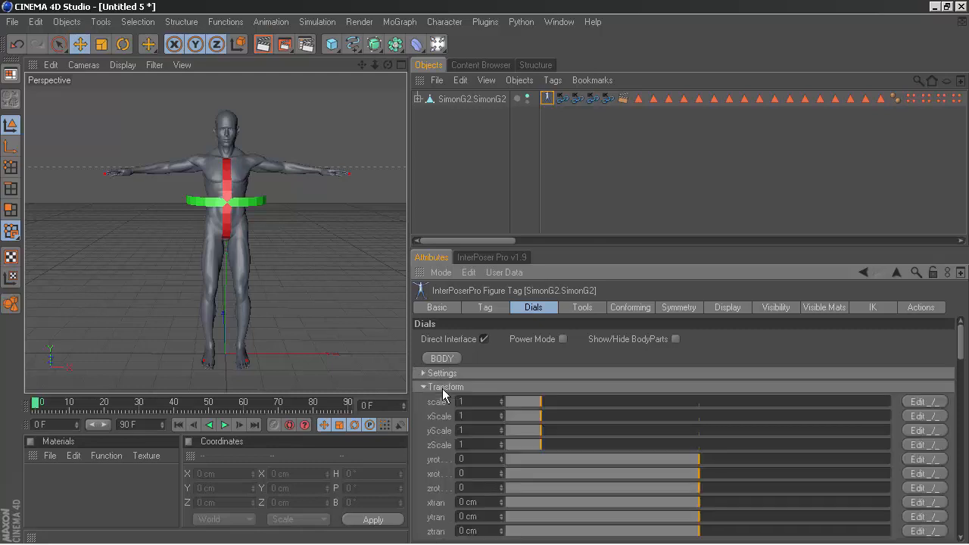
click(425, 388)
Try a HeadTwist of 0.51 in the UpperBody group of the Advanced Body Controls.
click(485, 400)
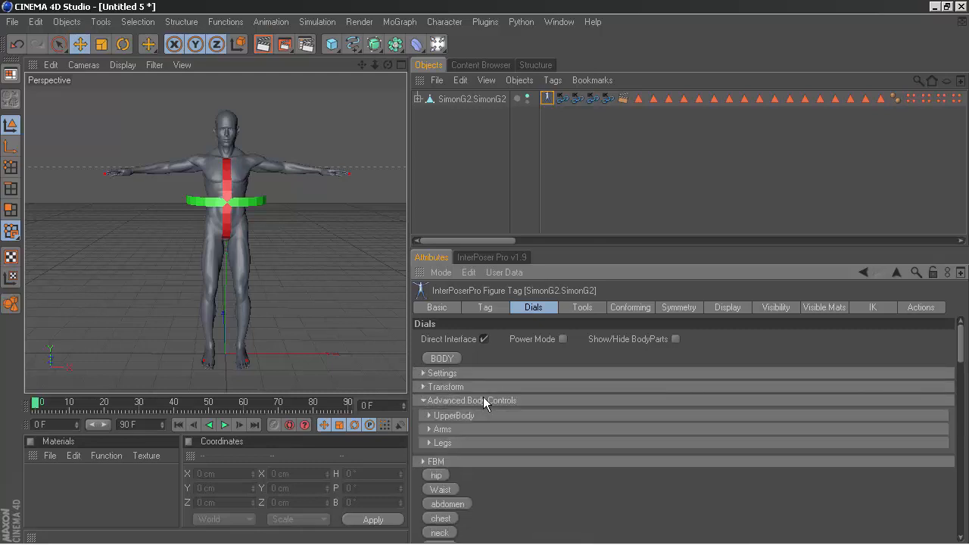
click(430, 417)
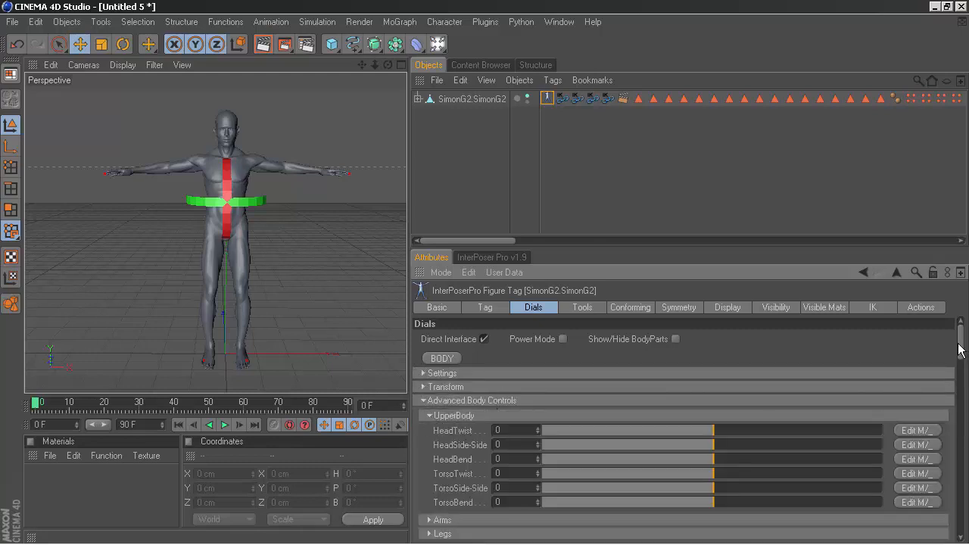
drag(960, 345, 960, 354)
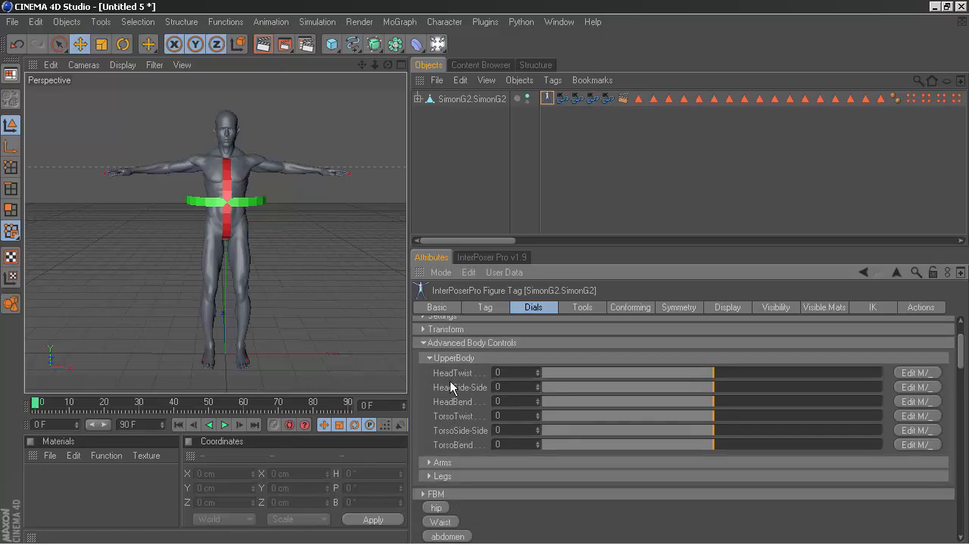
drag(727, 372, 800, 382)
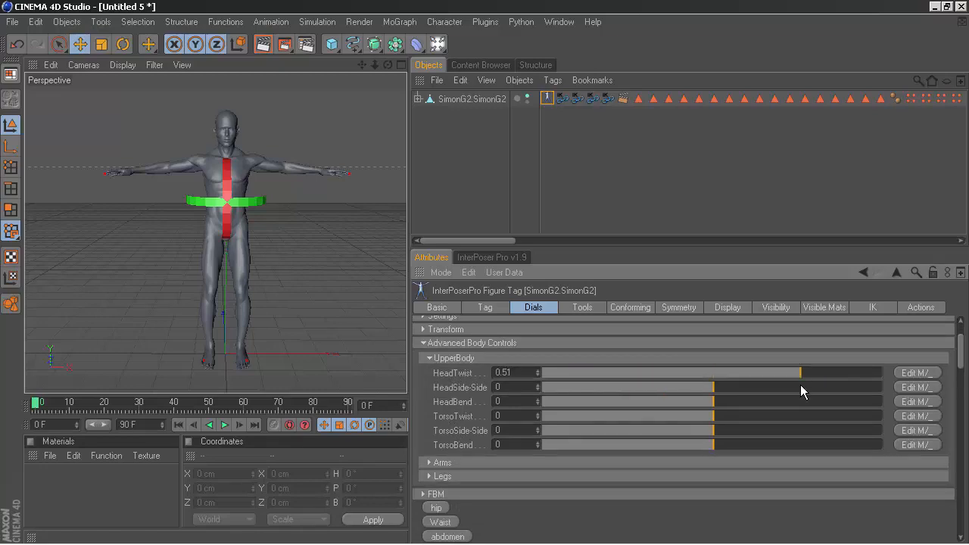
Try HeadTwist 0.015, HeadSide-Side 0.14, HeadBend -0.38 and TorsoTwist 0.175 on the figure.
scroll(231, 133, up, 5)
drag(362, 65, 370, 227)
scroll(233, 191, up, 4)
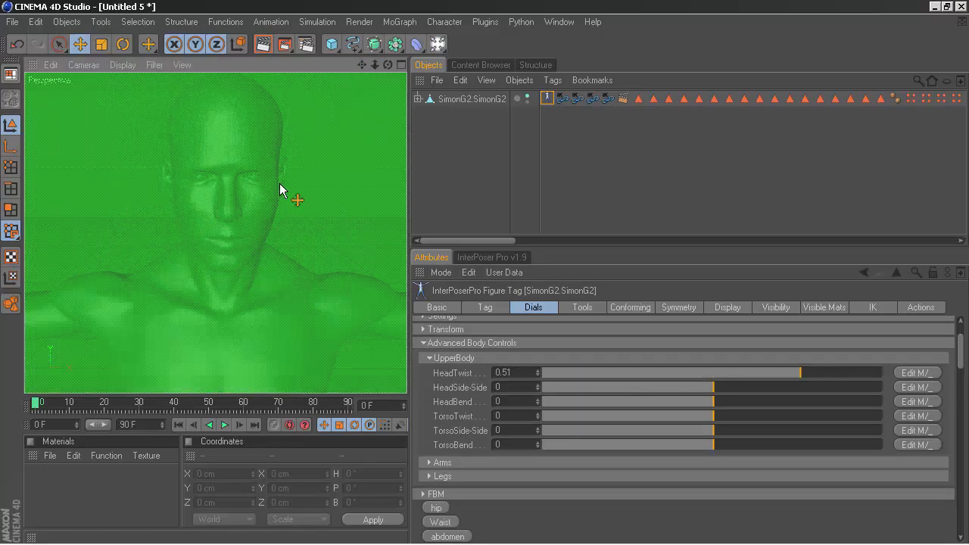
drag(364, 65, 387, 42)
scroll(218, 241, up, 6)
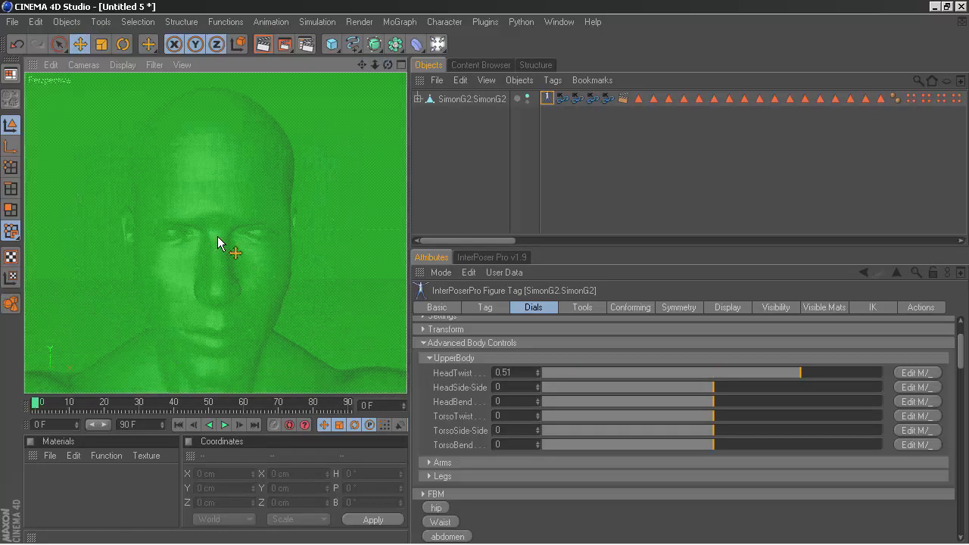
drag(795, 372, 648, 397)
drag(714, 416, 743, 418)
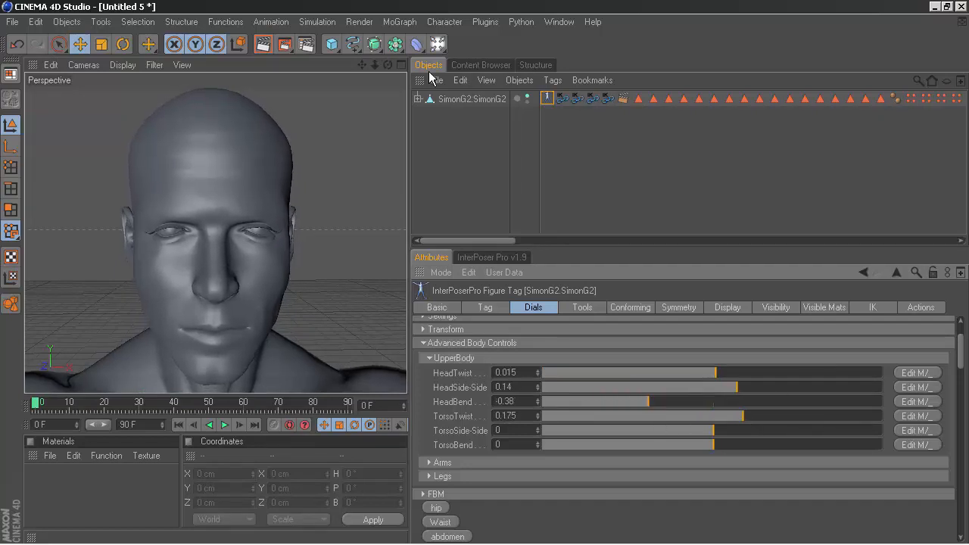
Try other torso and head poses, ending at HeadBend 0.025 and TorsoTwist -0.25 with a slight TorsoSide-Side offset.
right_drag(360, 68, 295, 68)
drag(361, 68, 361, 38)
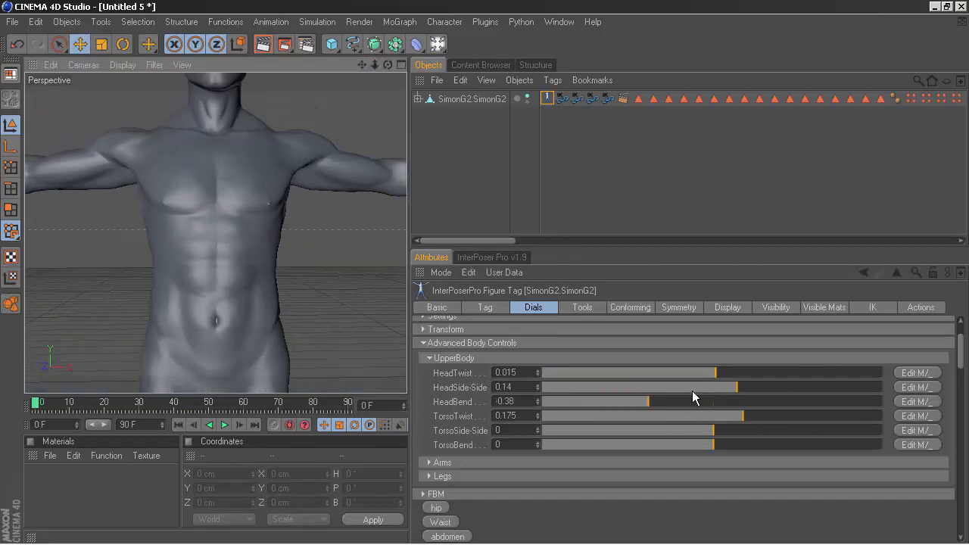
drag(686, 401, 757, 409)
drag(743, 417, 709, 420)
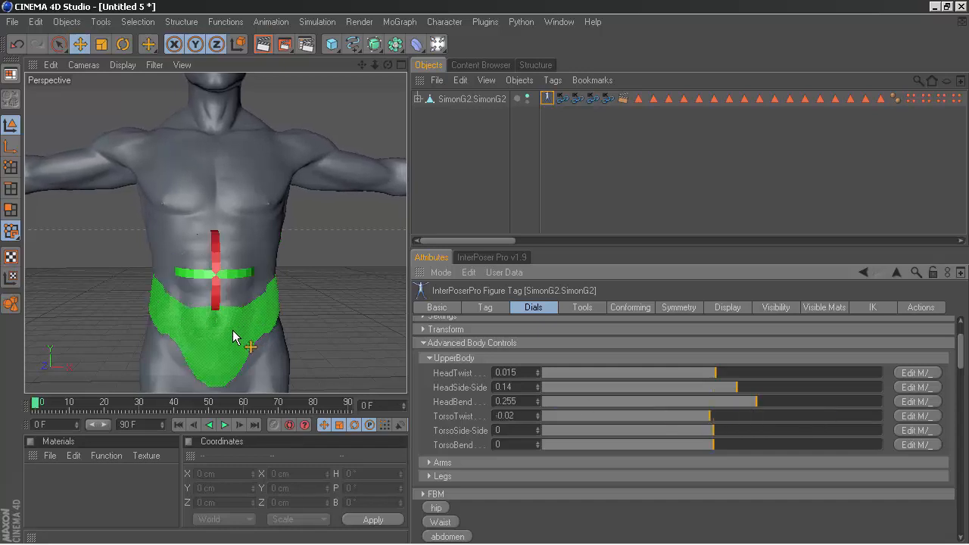
click(799, 402)
drag(799, 402, 717, 401)
drag(710, 415, 670, 415)
drag(673, 430, 719, 462)
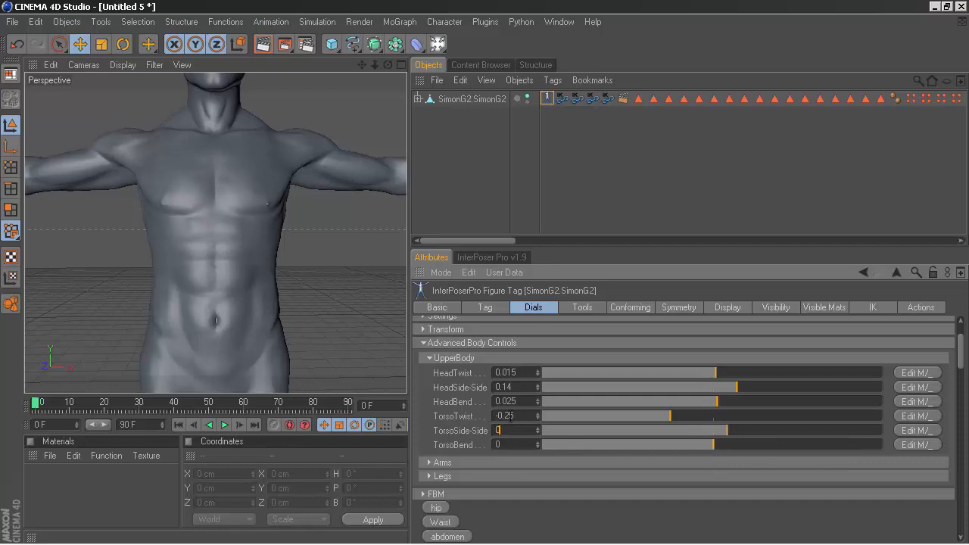
Reset the changed head and torso dials to 0 and collapse the UpperBody group.
double_click(512, 417)
text(0)
double_click(511, 402)
text(0)
double_click(510, 388)
text(0)
double_click(509, 373)
click(469, 359)
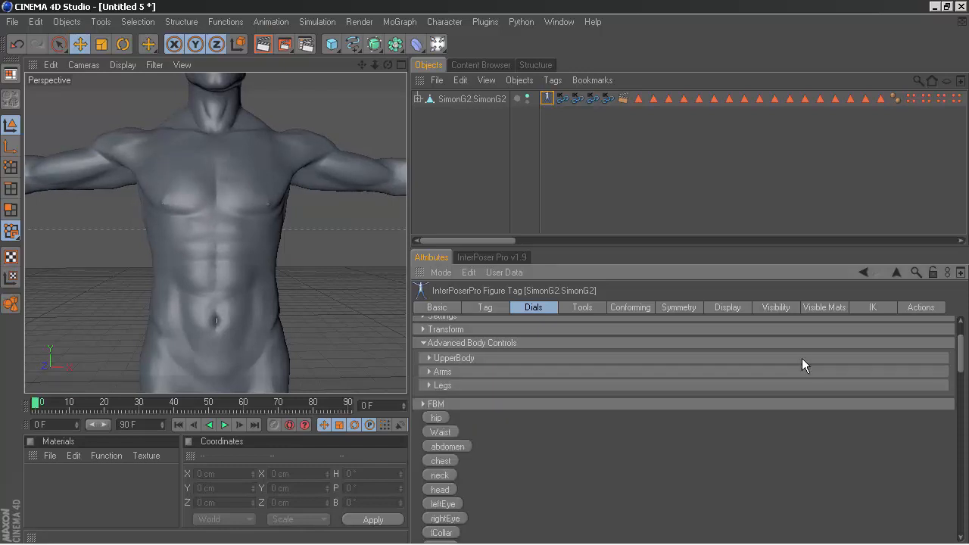
Look over the Legs dials in the Advanced Body Controls, and expand the FBM morph group in their place.
click(430, 386)
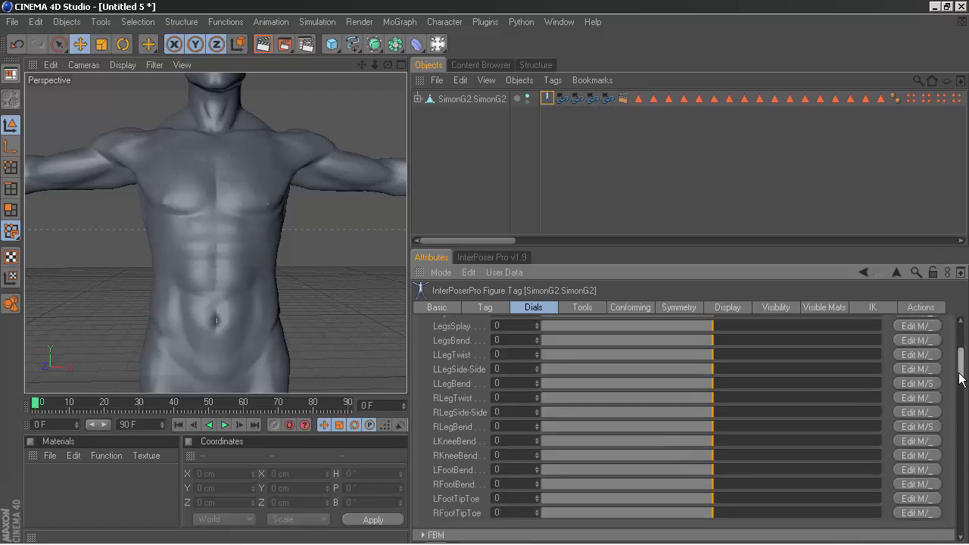
scroll(960, 364, down, 3)
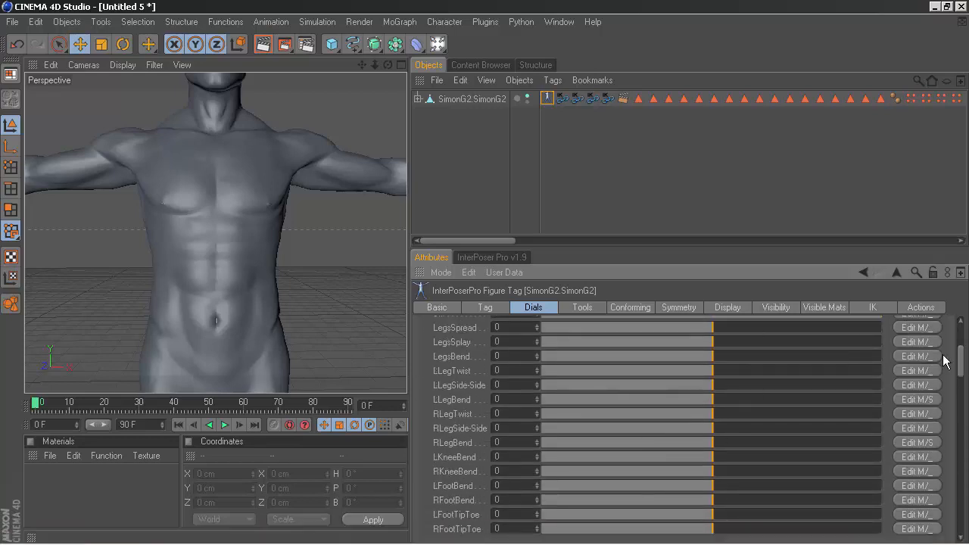
drag(961, 362, 961, 350)
click(430, 389)
click(422, 348)
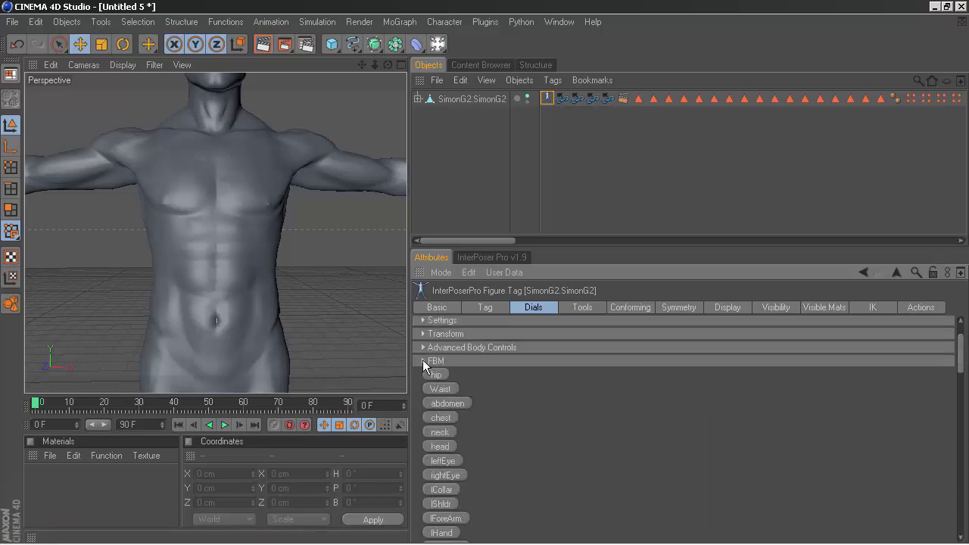
click(423, 361)
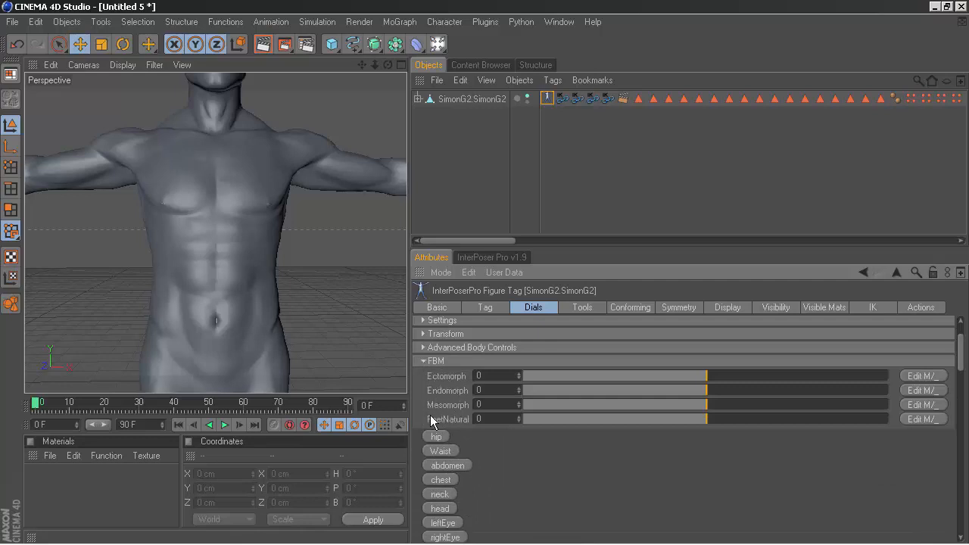
Switch the viewport from the Perspective view to a single maximized Front view.
mouse_move(375, 67)
mouse_down()
mouse_move(356, 71)
mouse_move(374, 77)
mouse_up()
click(402, 64)
click(403, 232)
Fold away the timeline, animation controls, and Materials and Coordinates managers so the Front view shows the figure larger.
ctrl+click(27, 407)
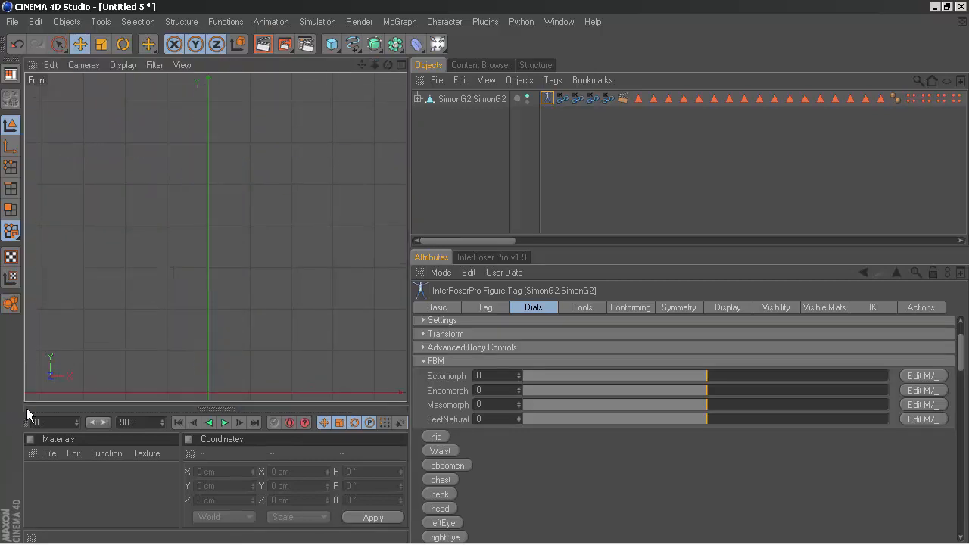
ctrl+click(27, 425)
ctrl+click(33, 454)
click(30, 477)
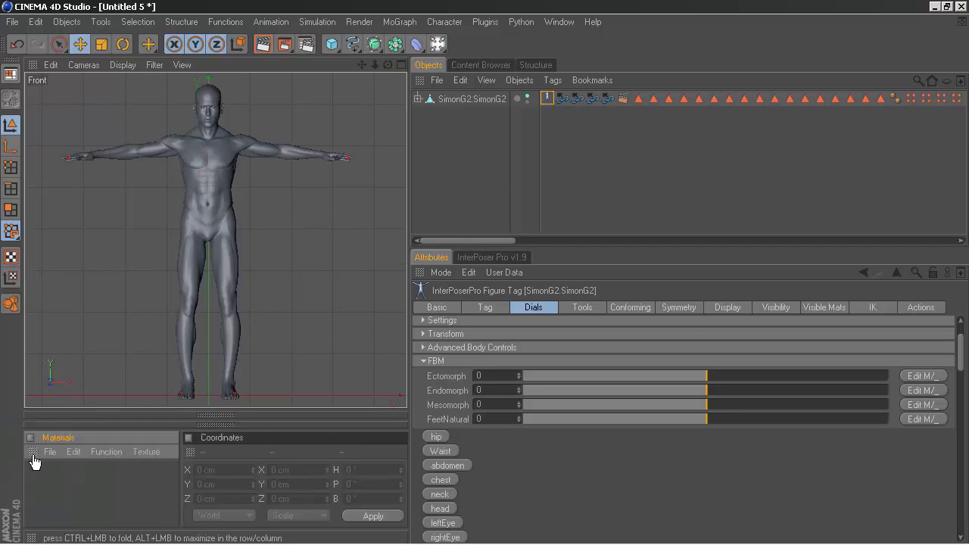
ctrl+click(32, 454)
ctrl+click(42, 454)
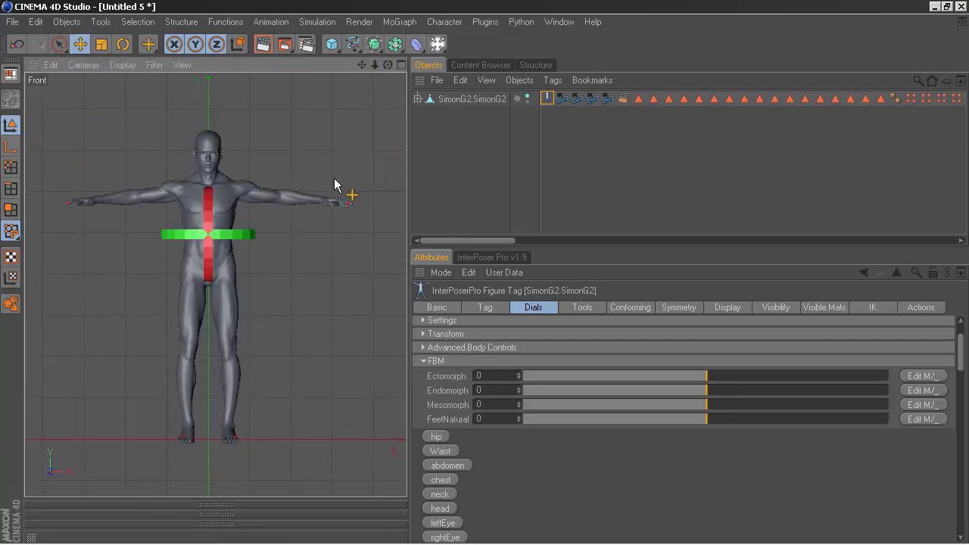
scroll(208, 254, up, 3)
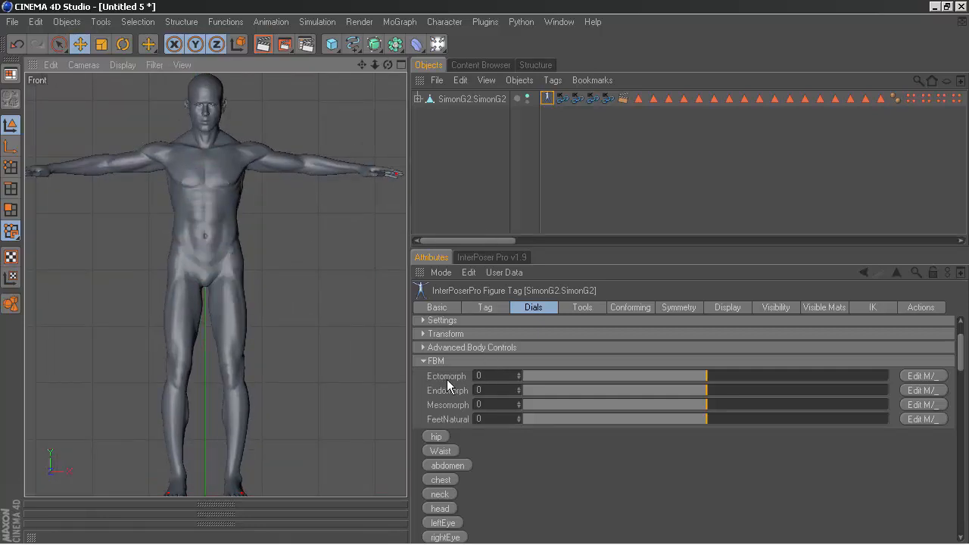
Center the figure in the Front view and try its Ectomorph full-body morph at 1 and at 2.
drag(363, 65, 369, 65)
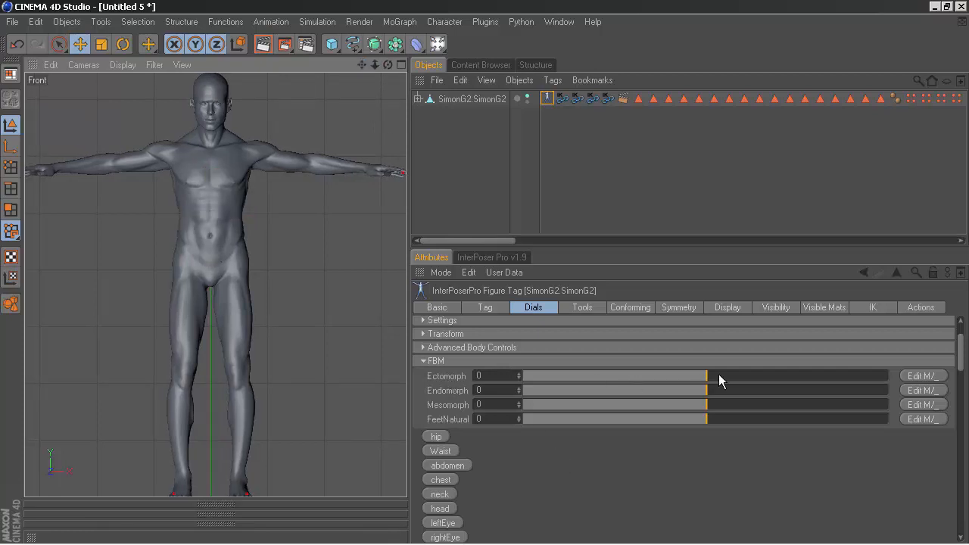
drag(720, 381, 912, 392)
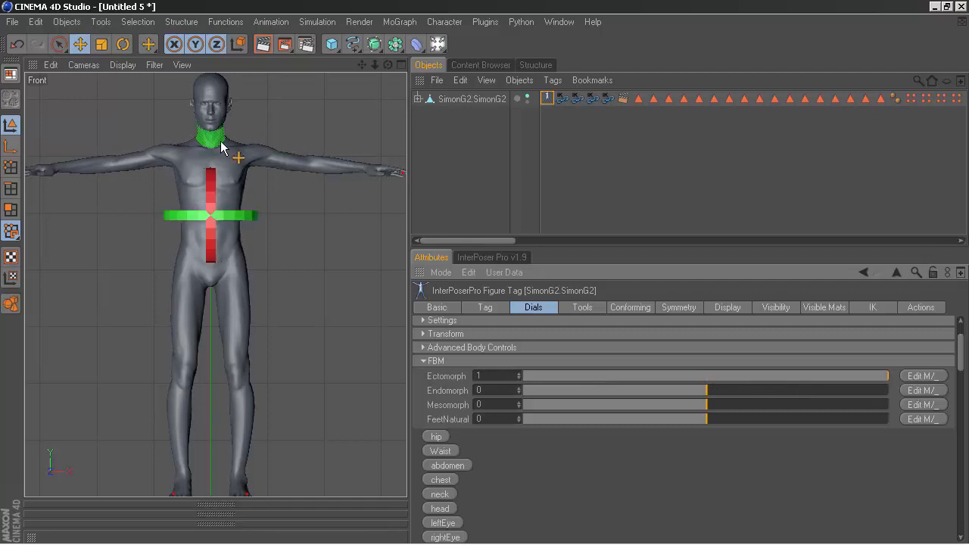
drag(490, 376, 455, 377)
text(2)
key(Return)
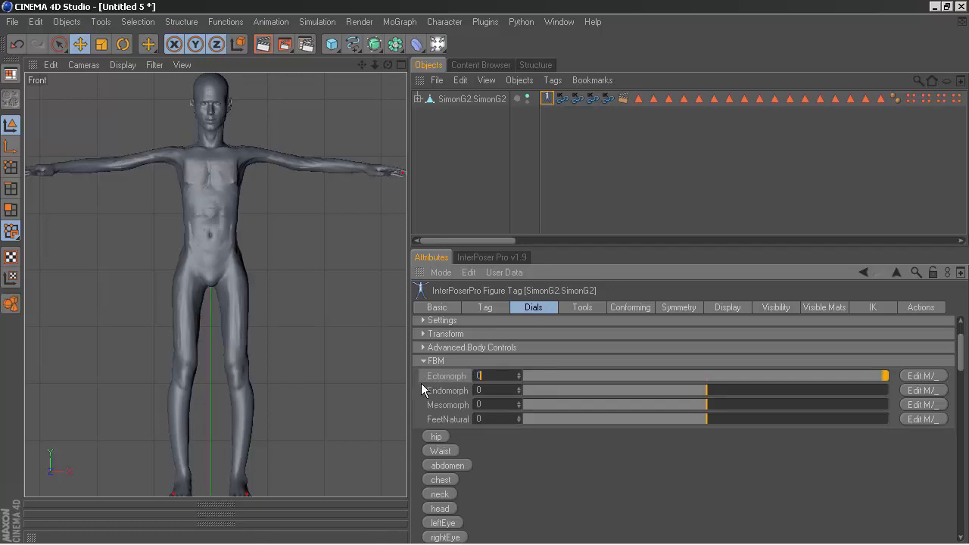
Reset the Ectomorph morph to 0, vary it freely around that value, and return it to exactly 0.
text(0)
key(Return)
drag(724, 384, 706, 390)
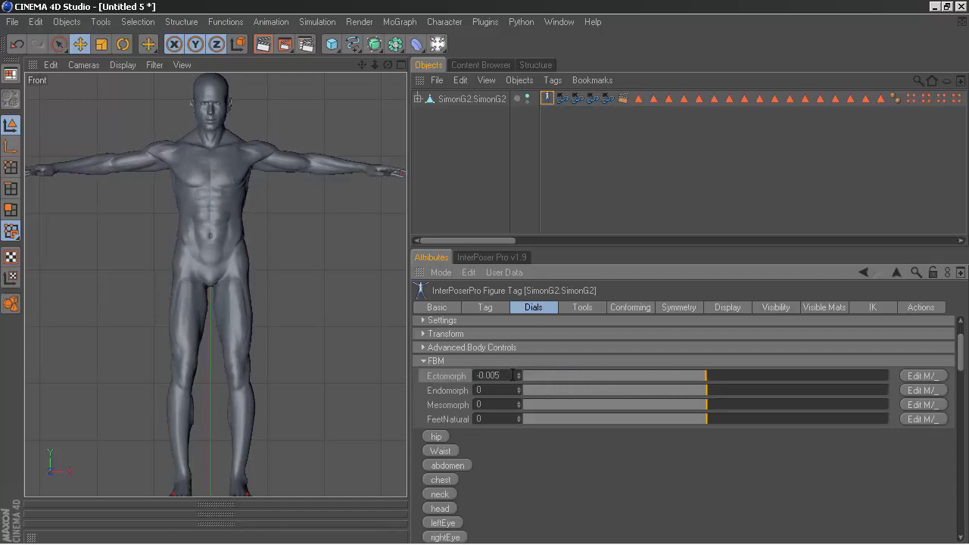
drag(513, 375, 445, 380)
text(0)
key(Return)
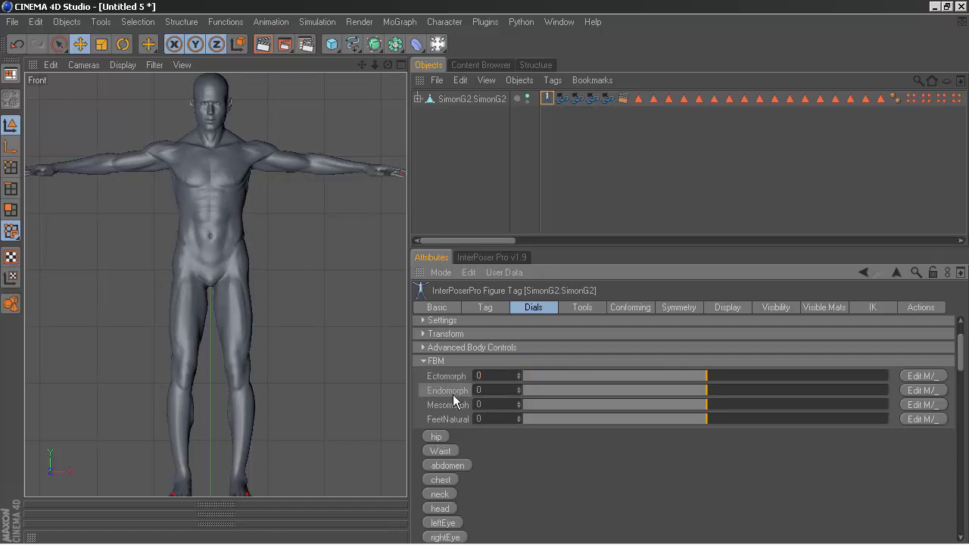
Try the Endomorph full-body morph at 1 and at 2, and reset it to 0.
drag(709, 393, 891, 409)
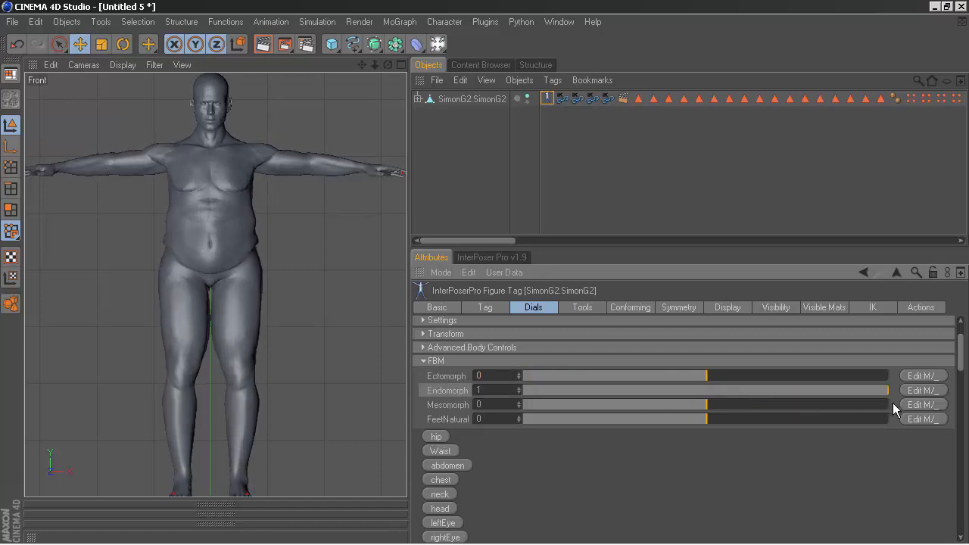
text(2)
key(Return)
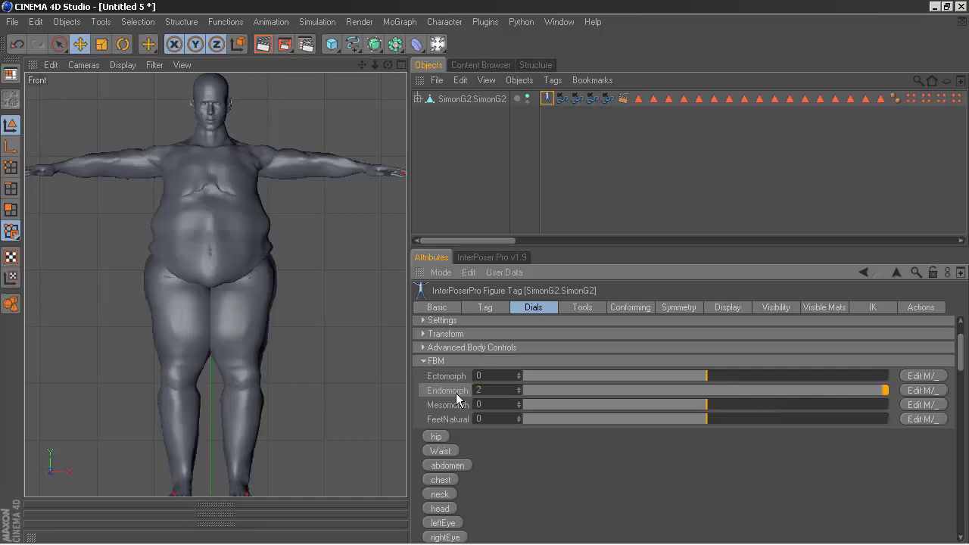
text(0)
key(Return)
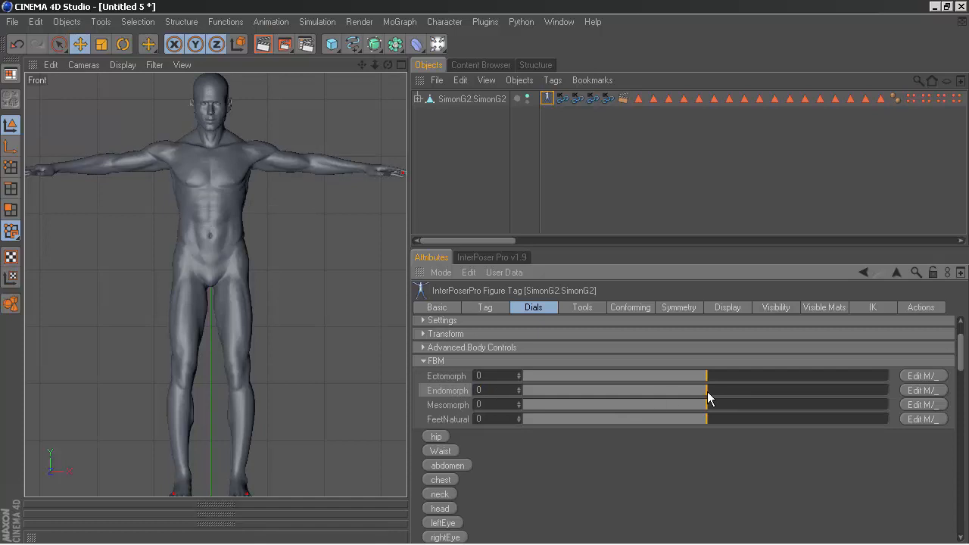
Sweep the Endomorph morph through other strengths and set it back to 0.
drag(707, 391, 709, 419)
drag(510, 391, 450, 390)
text(0)
key(Return)
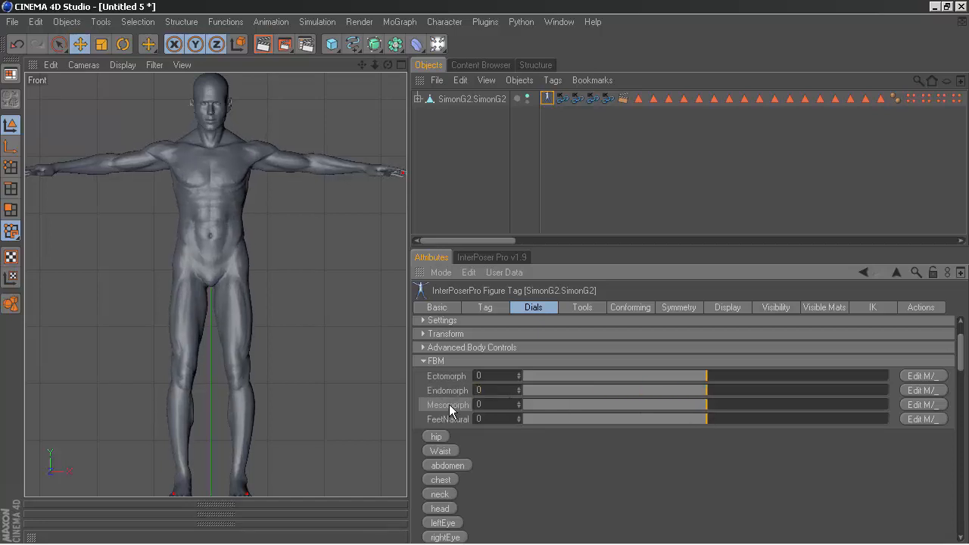
Try the Mesomorph full-body morph at 1 and at 2, and reset it to 0.
drag(710, 409, 906, 421)
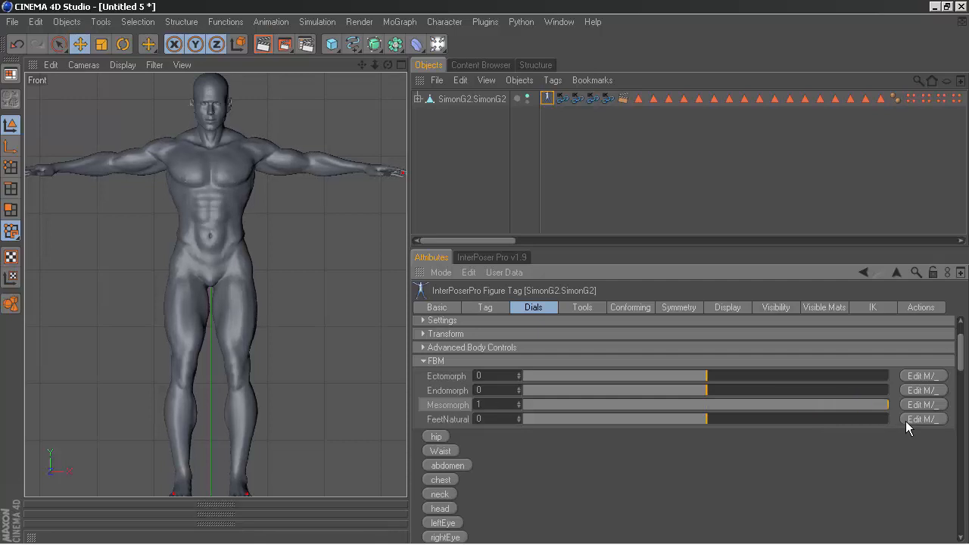
text(2)
key(Return)
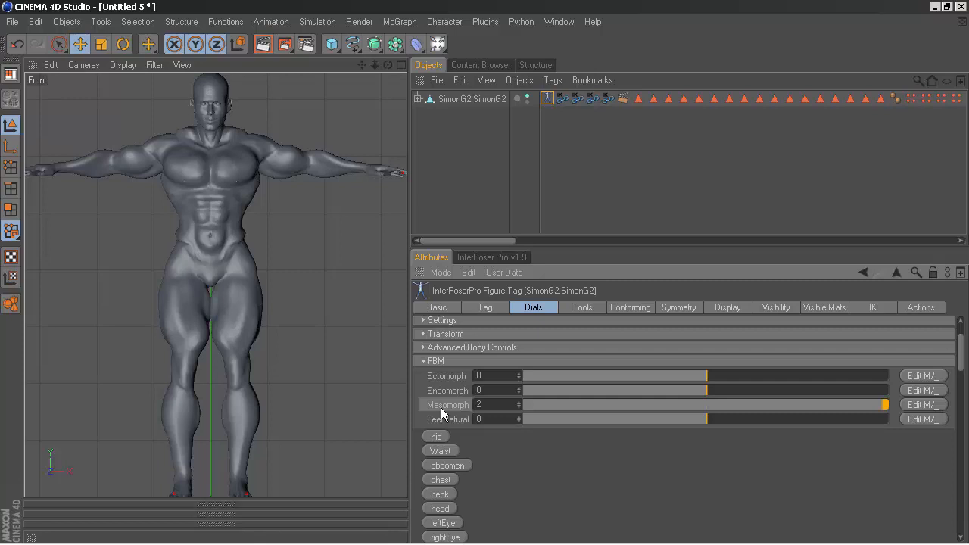
drag(490, 405, 430, 405)
text(0)
key(Return)
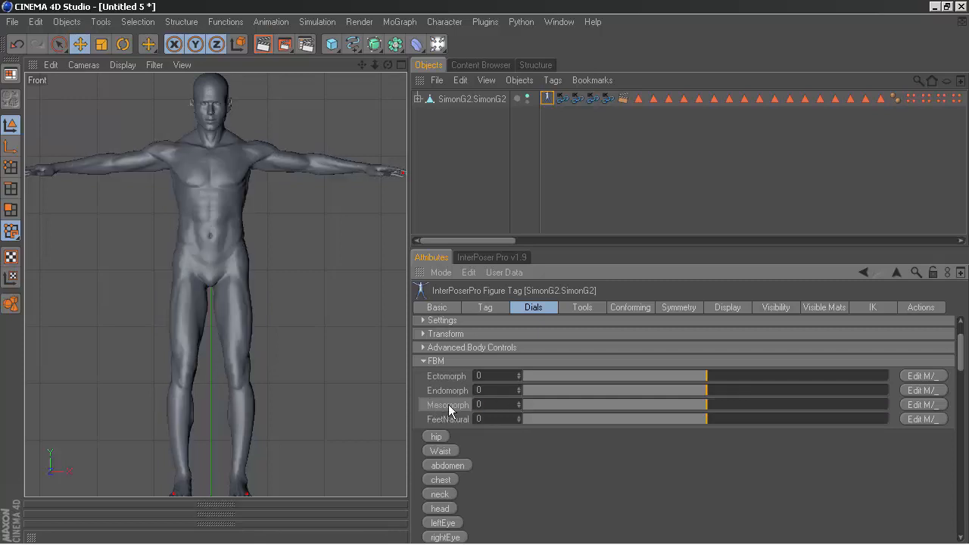
Vary the Mesomorph morph freely, return it to 0, and test the FeetNatural morph without leaving it changed.
drag(707, 406, 436, 402)
text(0)
key(Return)
mouse_move(707, 418)
mouse_down()
mouse_move(524, 418)
mouse_move(873, 434)
mouse_move(706, 433)
mouse_up()
Inspect the FeetNatural dial's parameters and its master/slave connections, and close the dial editor.
click(921, 419)
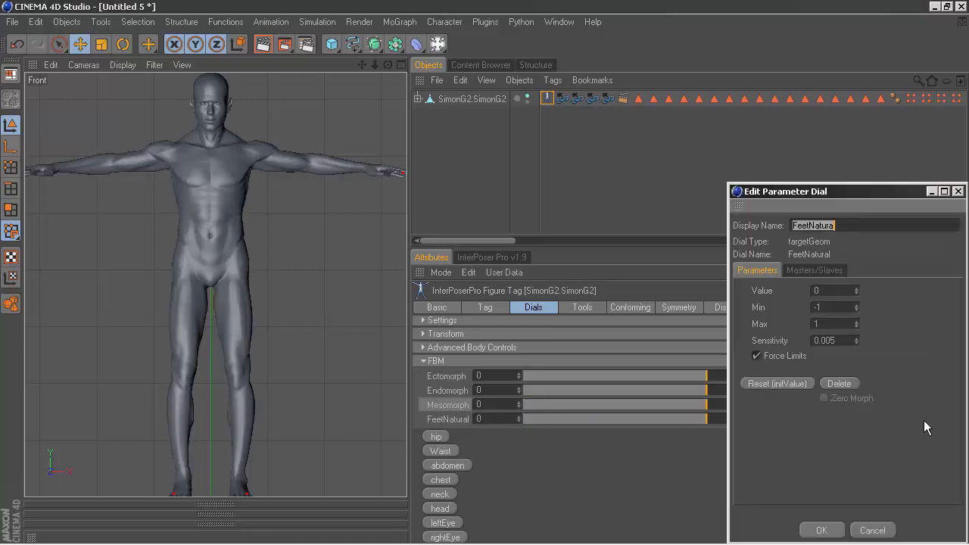
click(814, 271)
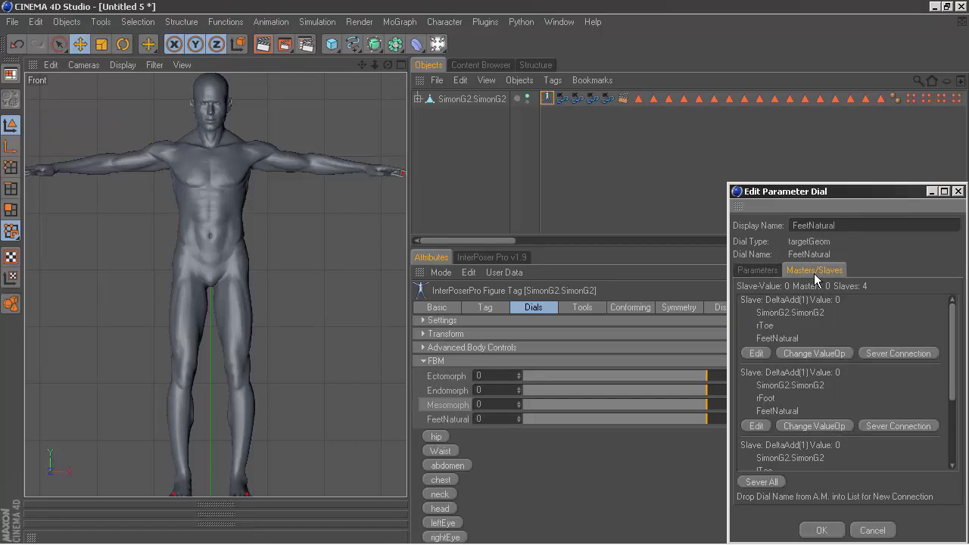
drag(848, 190, 730, 162)
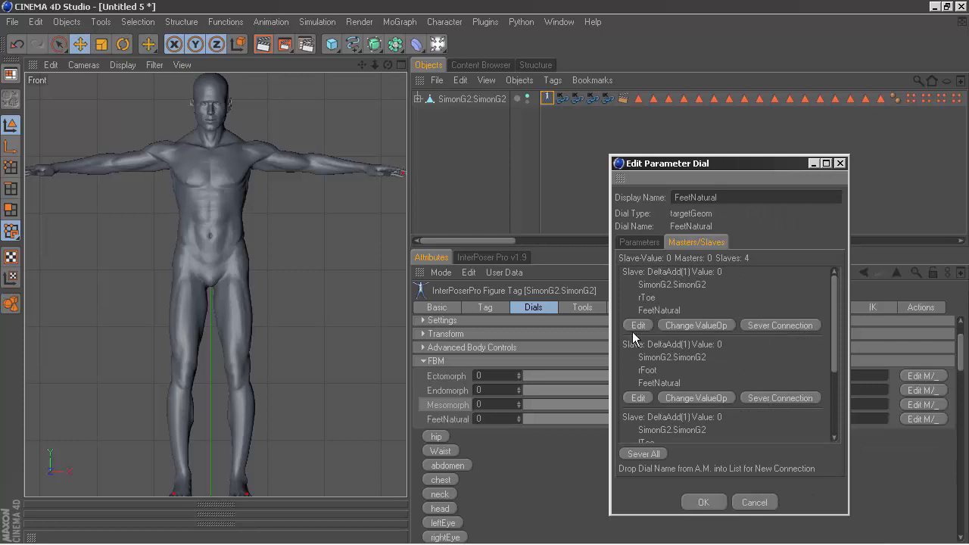
click(840, 164)
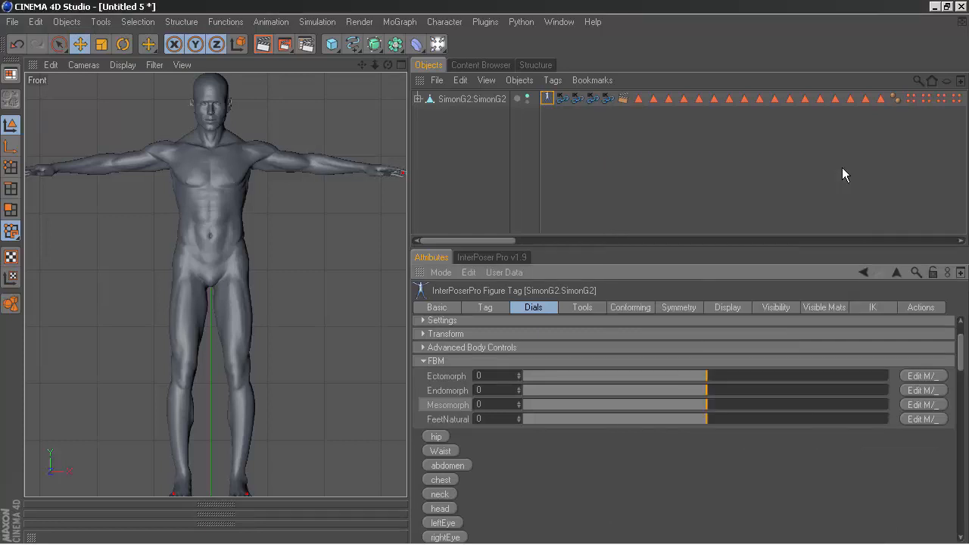
Combine the figure tag's full-body morphs, with Mesomorph at 1, Endomorph at -0.235 and Ectomorph at 0.355.
click(478, 195)
click(468, 99)
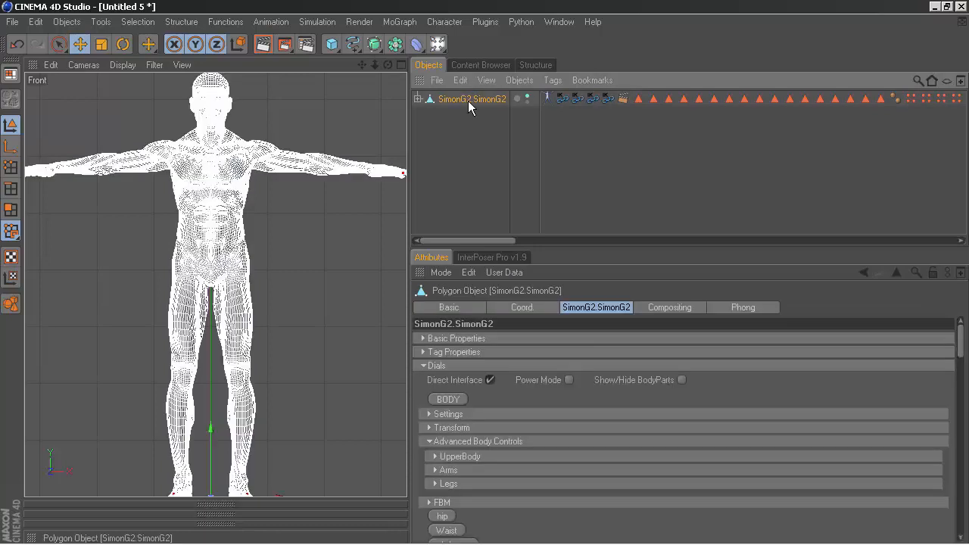
click(541, 98)
click(546, 98)
drag(709, 459, 901, 471)
drag(699, 443, 772, 434)
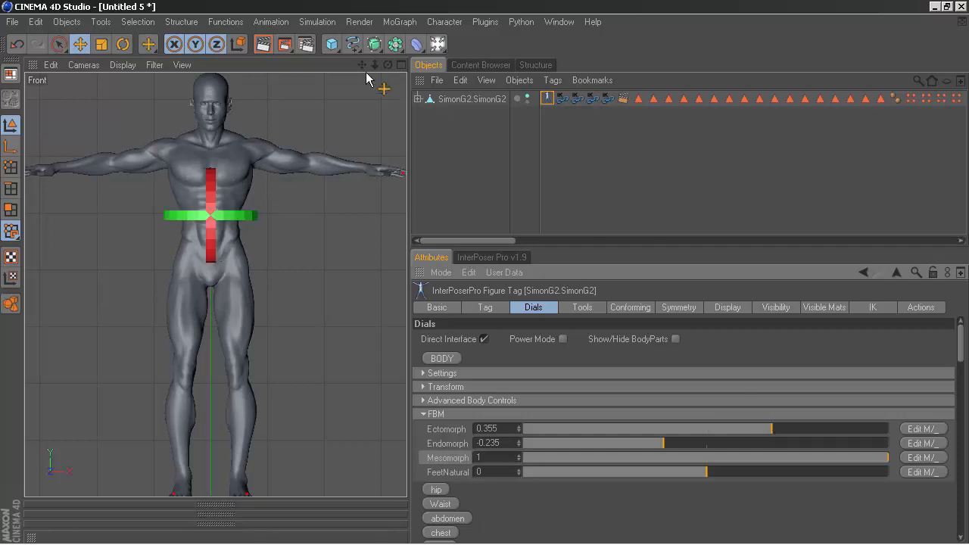
Add a null object, rename it with the sign-off "SEVGILERIMLE" followed by the author's full name, and deselect it.
drag(332, 44, 381, 168)
double_click(445, 98)
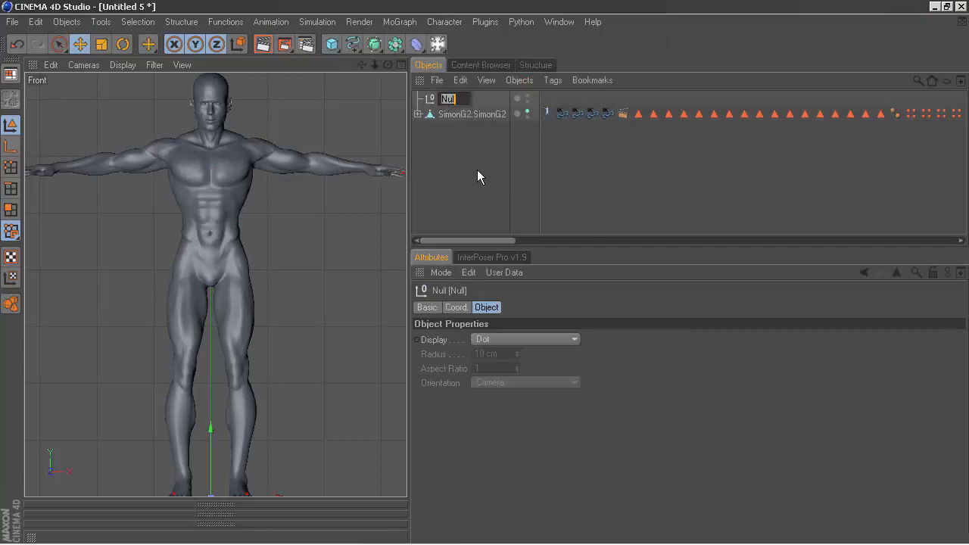
key(BackSpace)
text(RIMLE)
text(YUCEL)
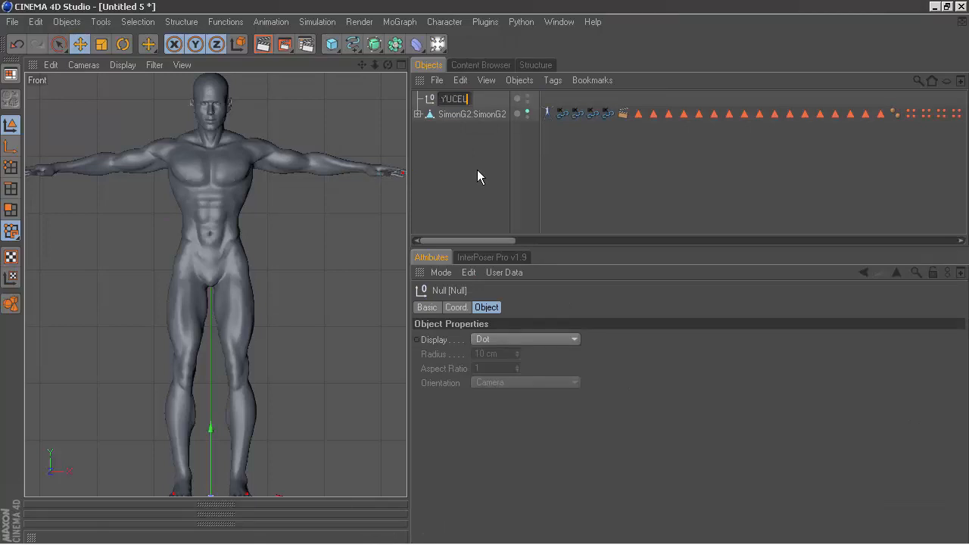
key(Return)
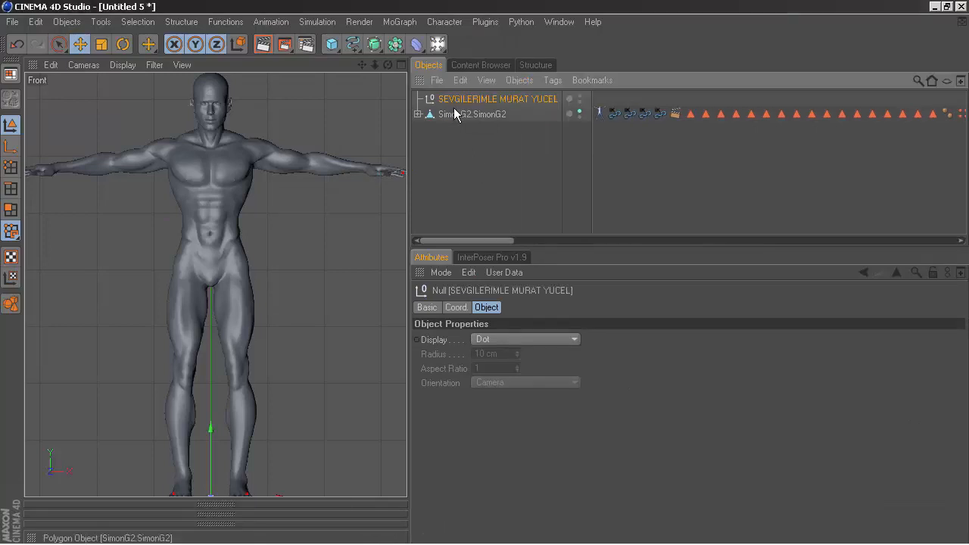
click(472, 170)
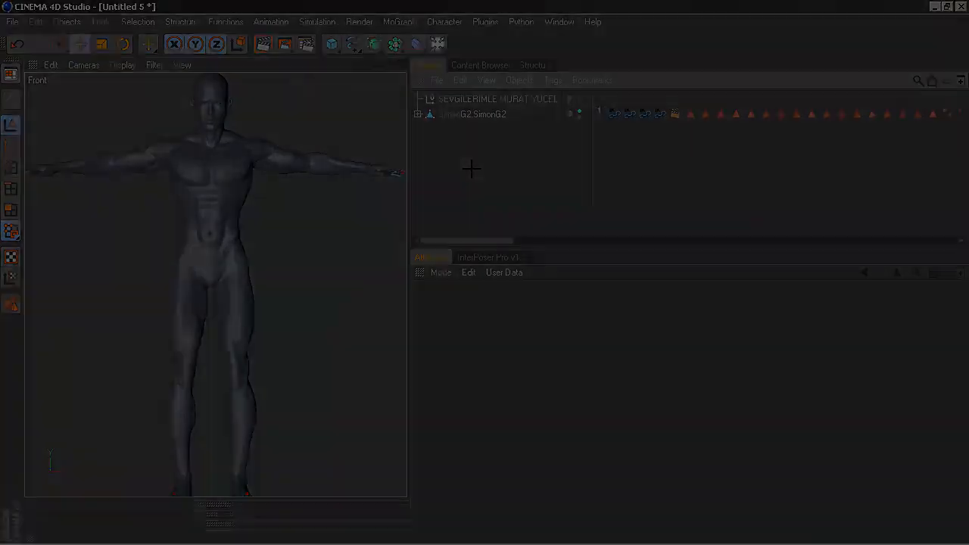